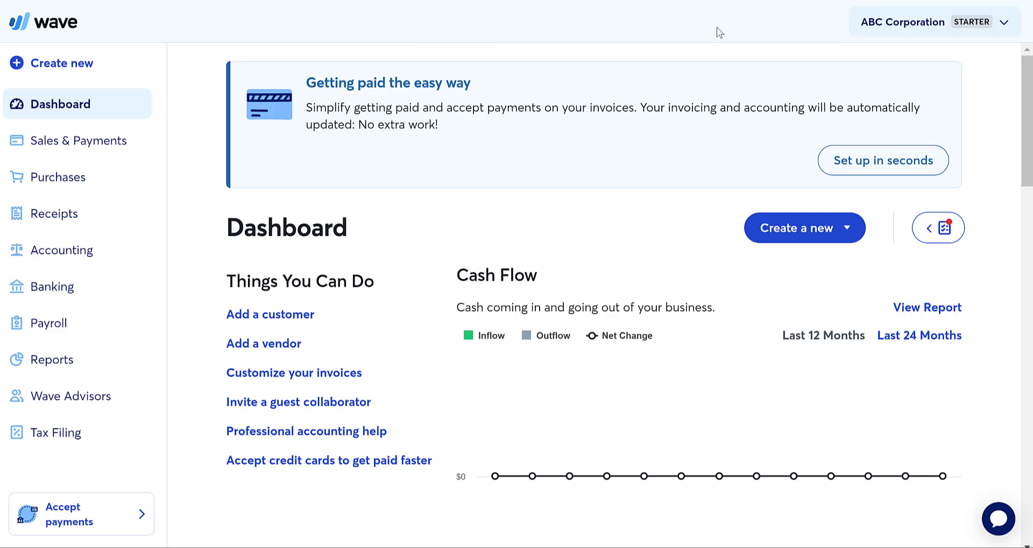
- Go to Sales & Payments > Estimates and look over the estimate template setup page
click(819, 232)
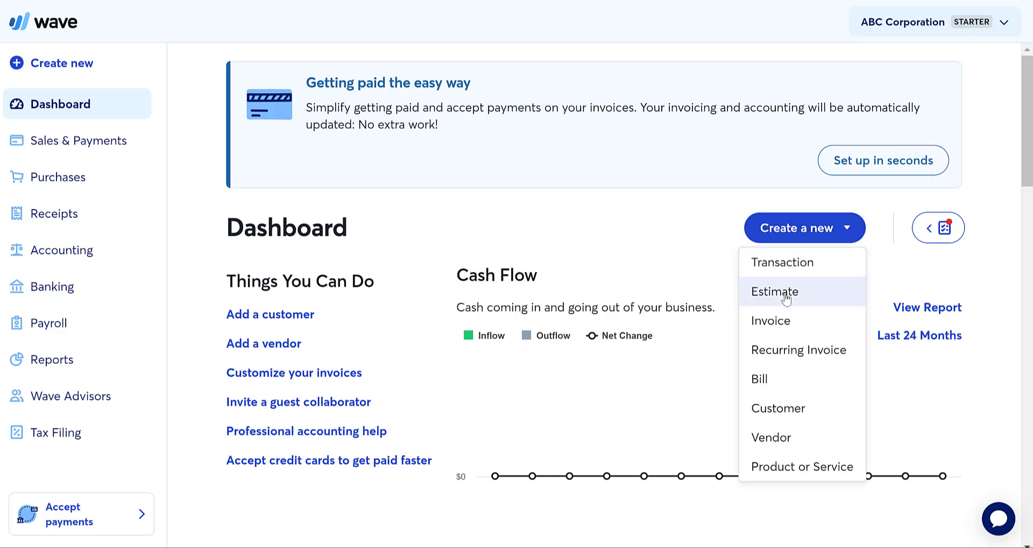
click(614, 228)
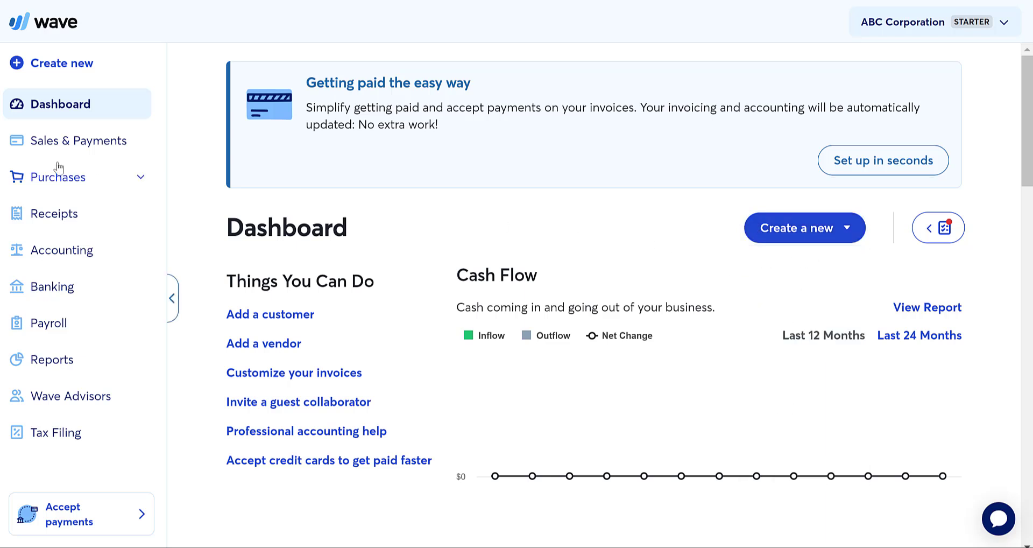
click(51, 146)
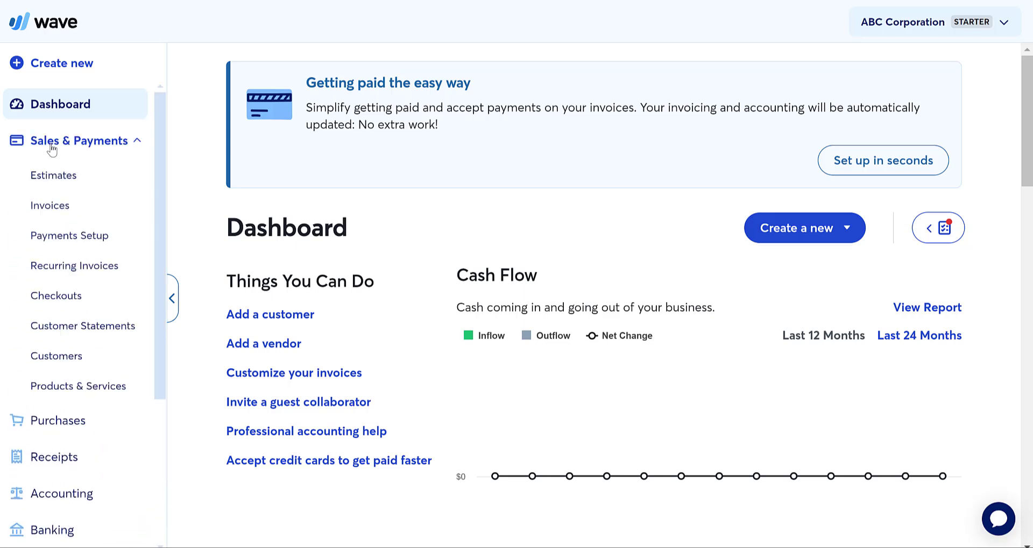
click(52, 177)
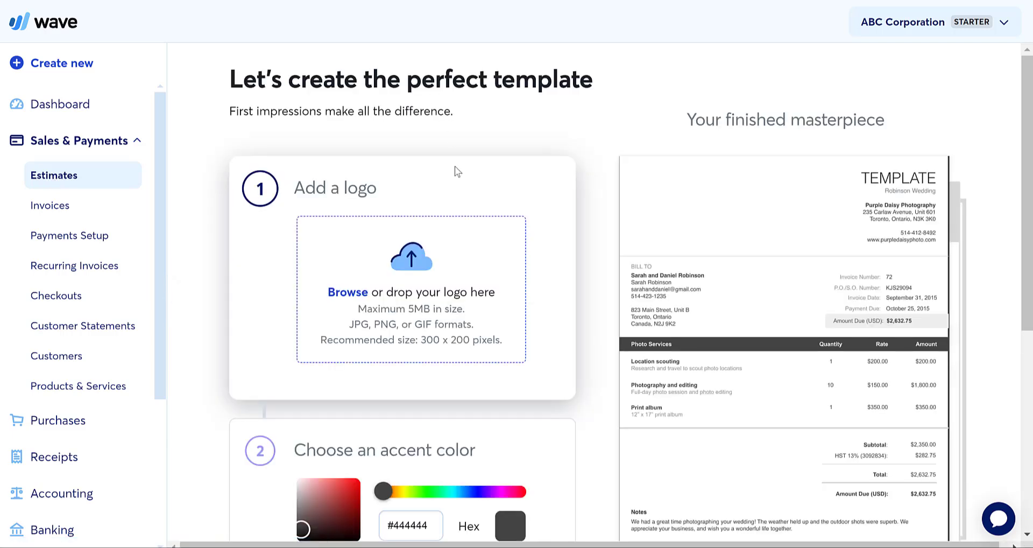
scroll(457, 171, down, 5)
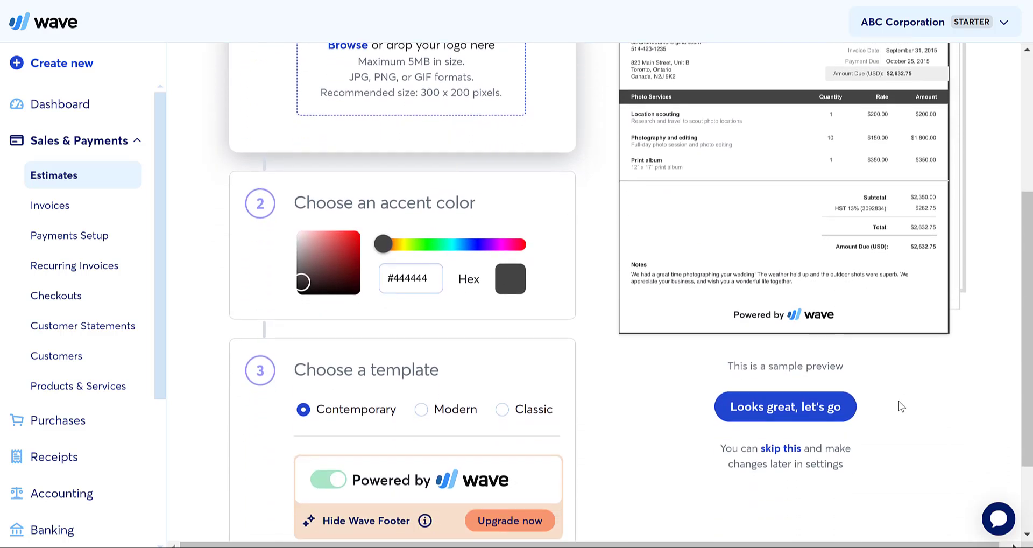
- Skip the template setup and start a new estimate
click(780, 449)
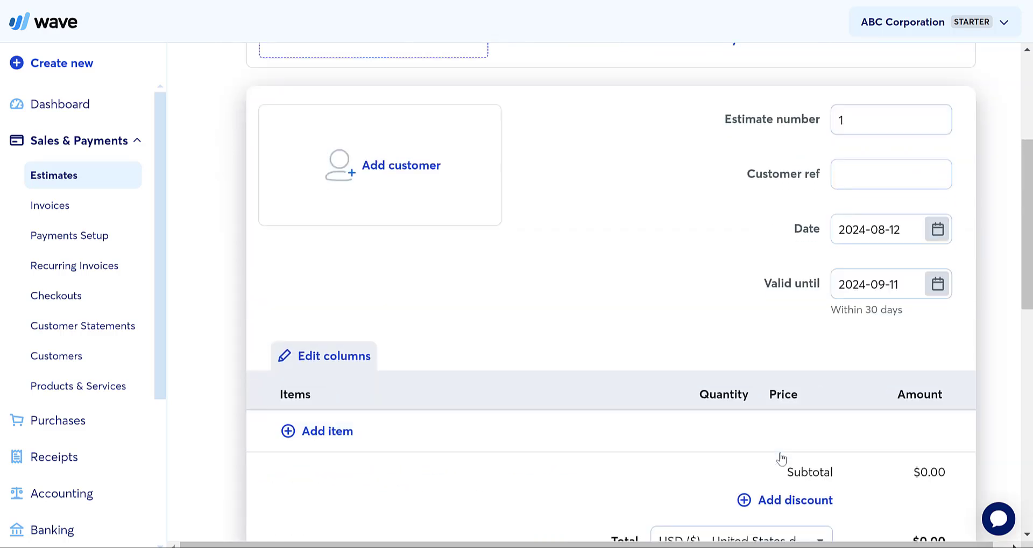
scroll(710, 172, up, 3)
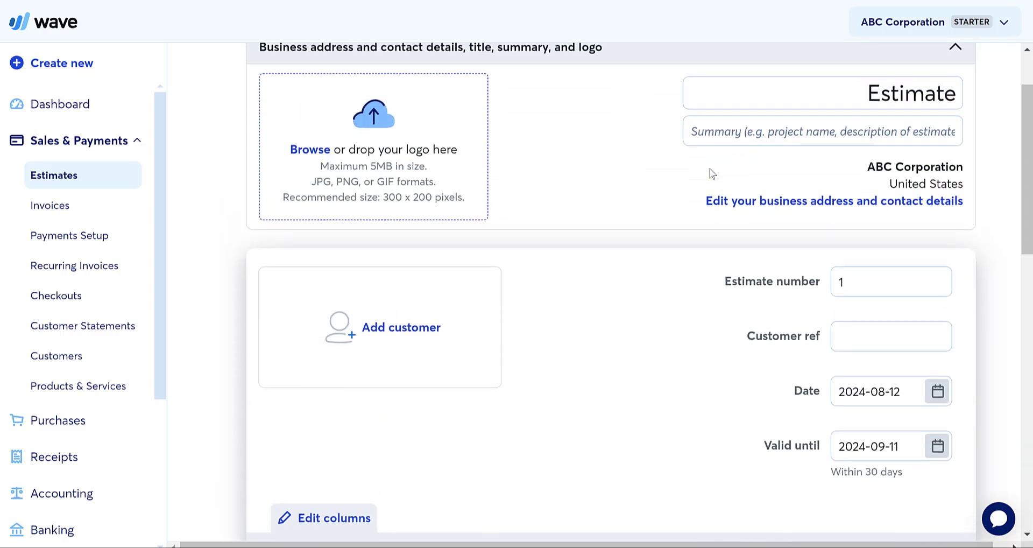
scroll(711, 172, up, 1)
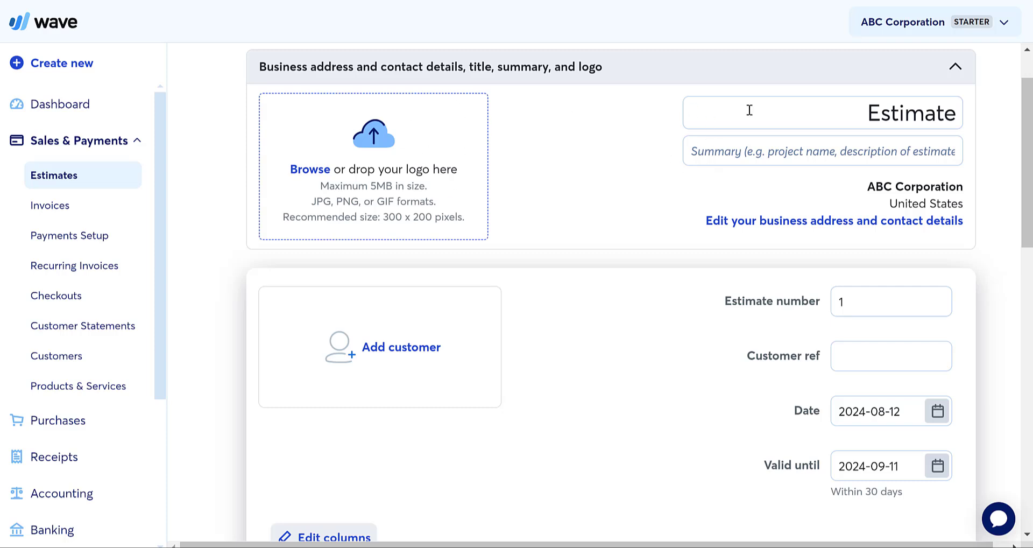
- Title the estimate 'Estimate for Manufacturing Buildout' and add a summary naming the site's street address
click(773, 109)
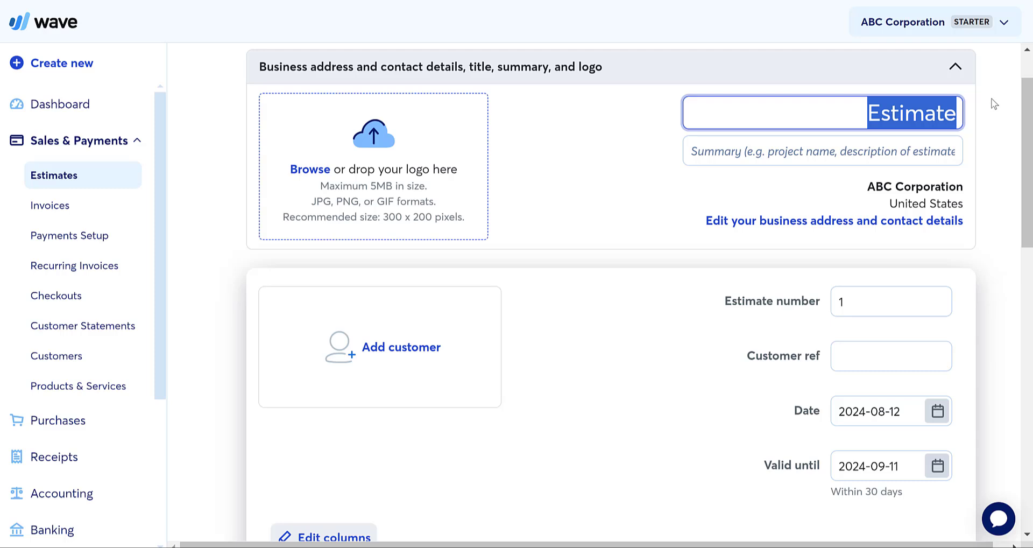
text(Estimate)
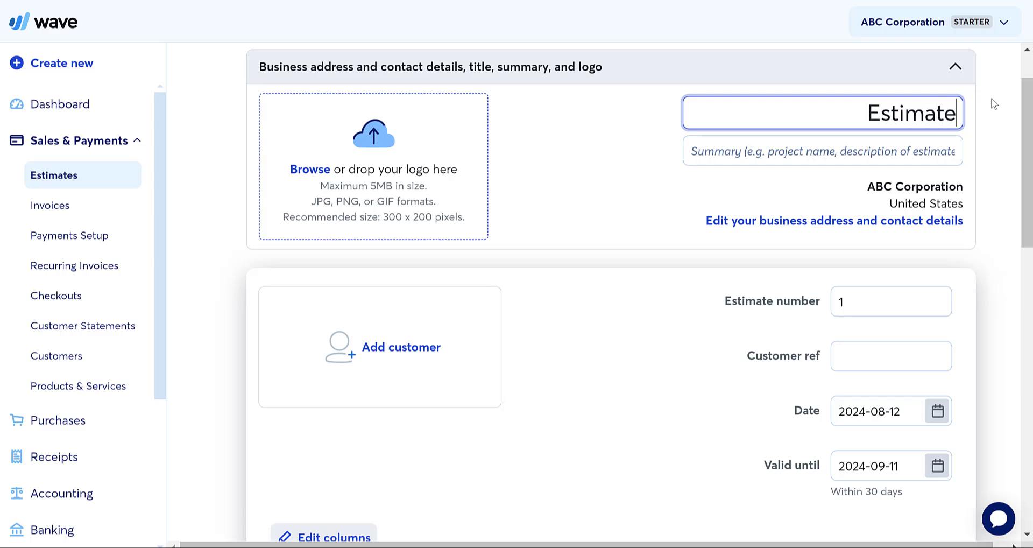
text( for )
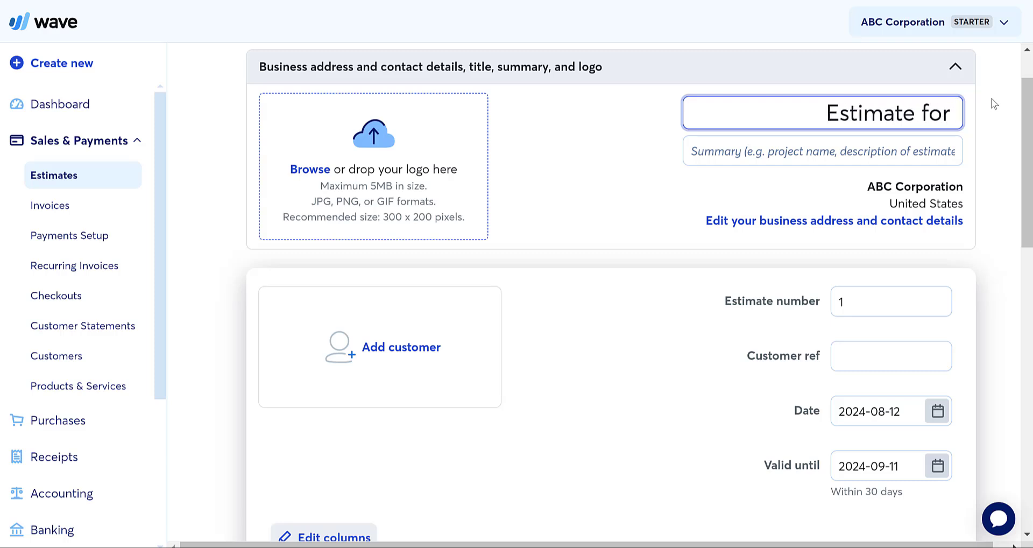
text(Manufac)
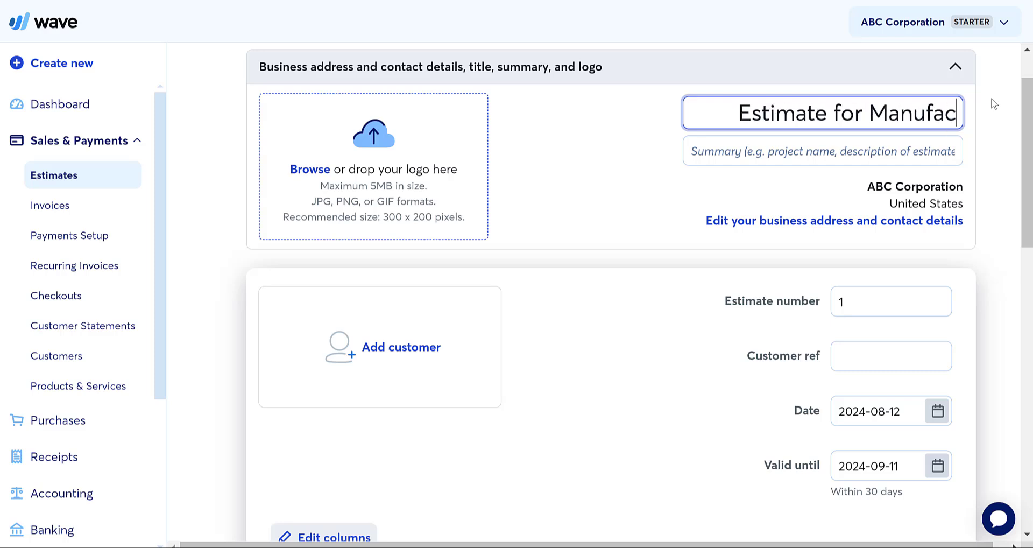
text(turing Bu)
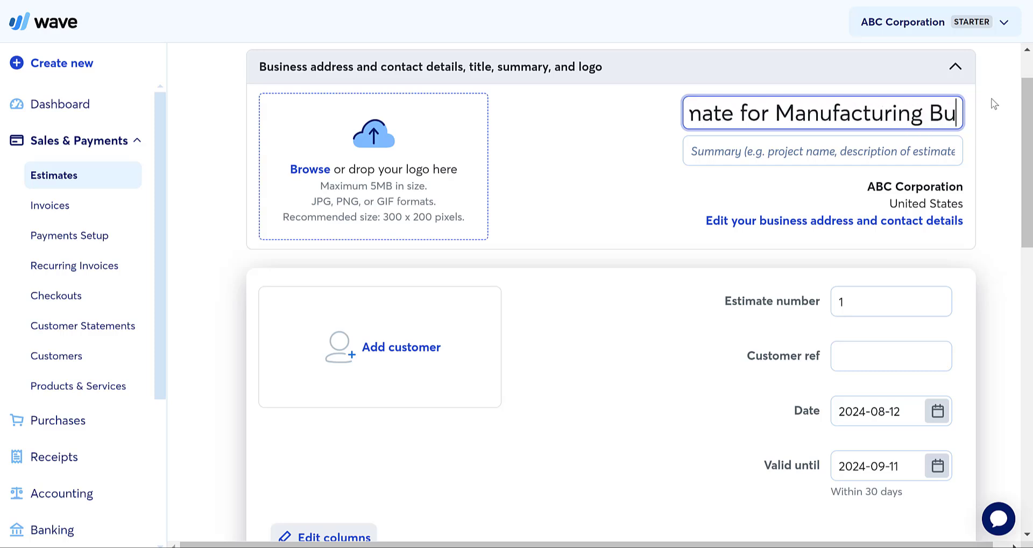
text(ildout)
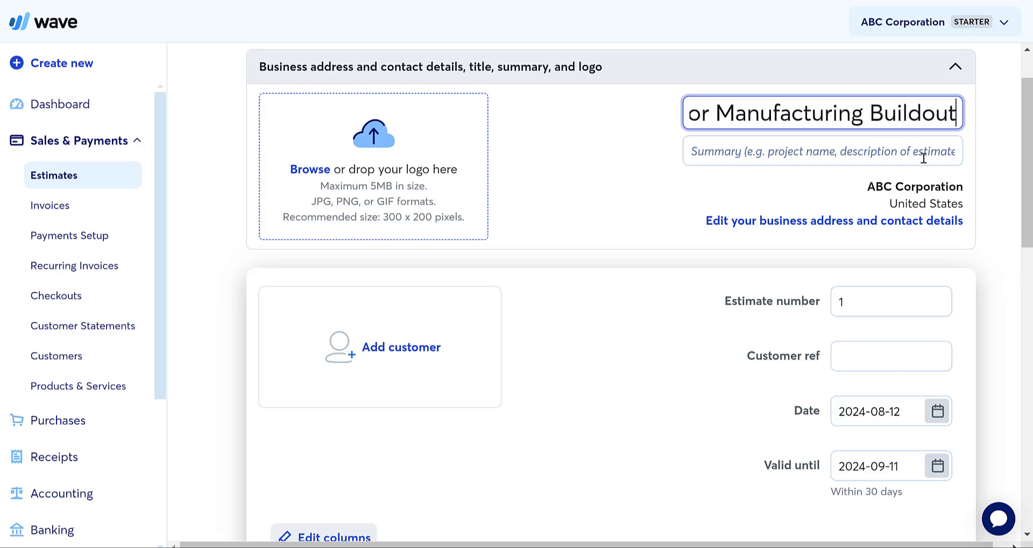
click(924, 159)
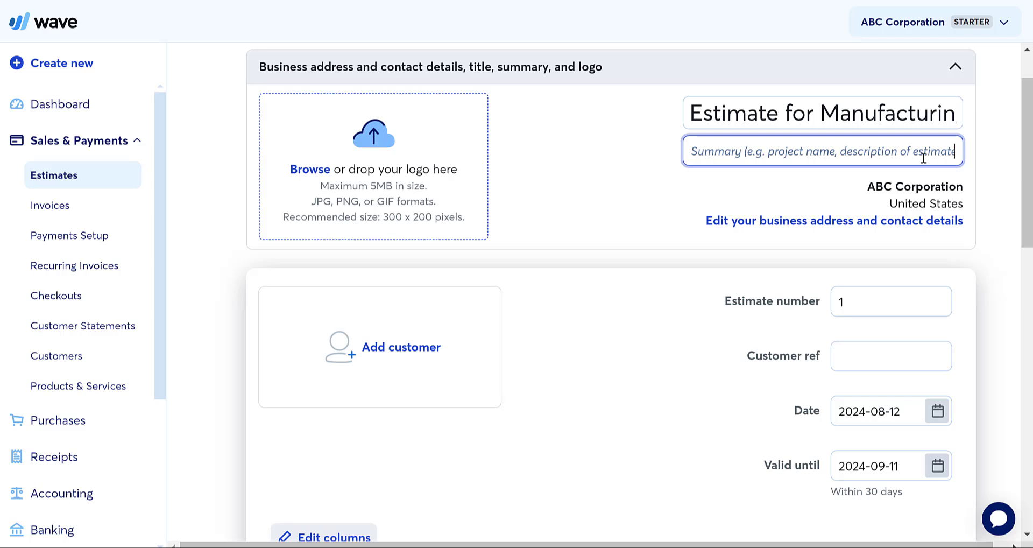
text(Bui)
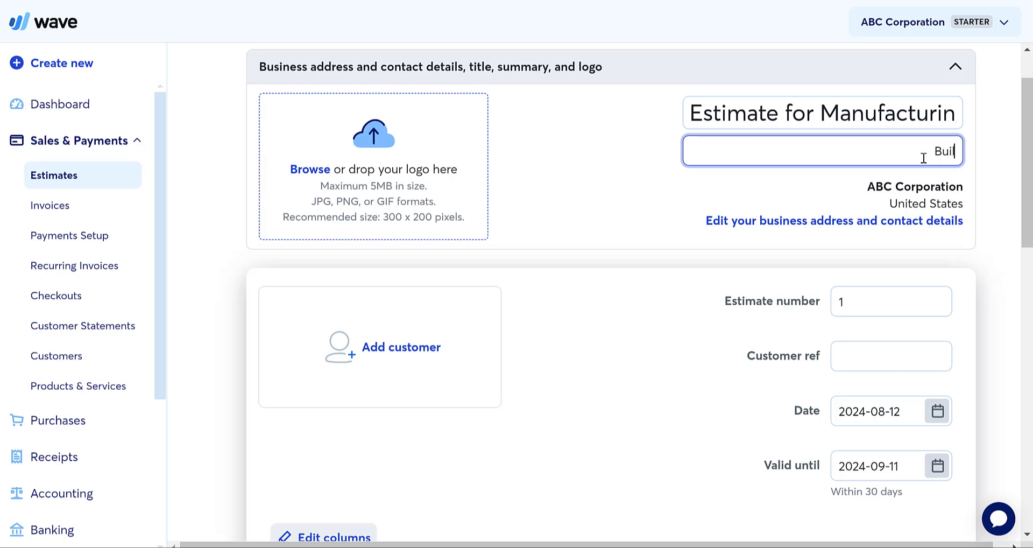
text(ldout at 123 Main St)
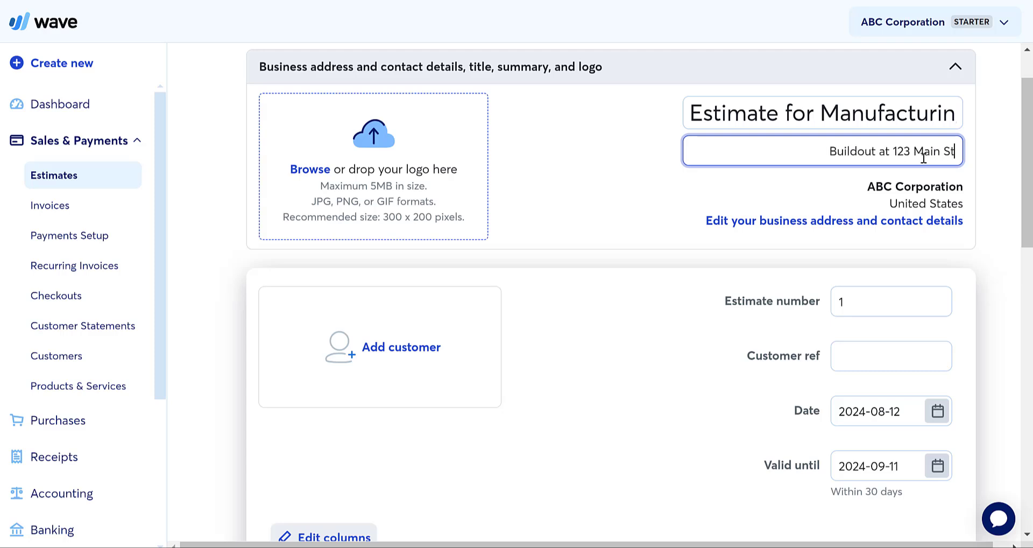
click(639, 166)
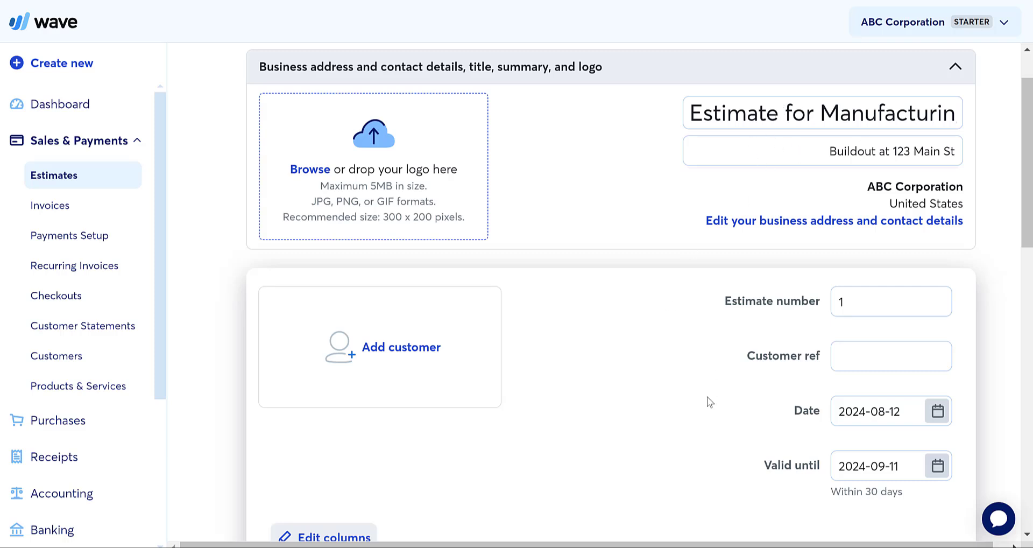
- Enter 578 as the estimate's customer reference
scroll(705, 399, down, 2)
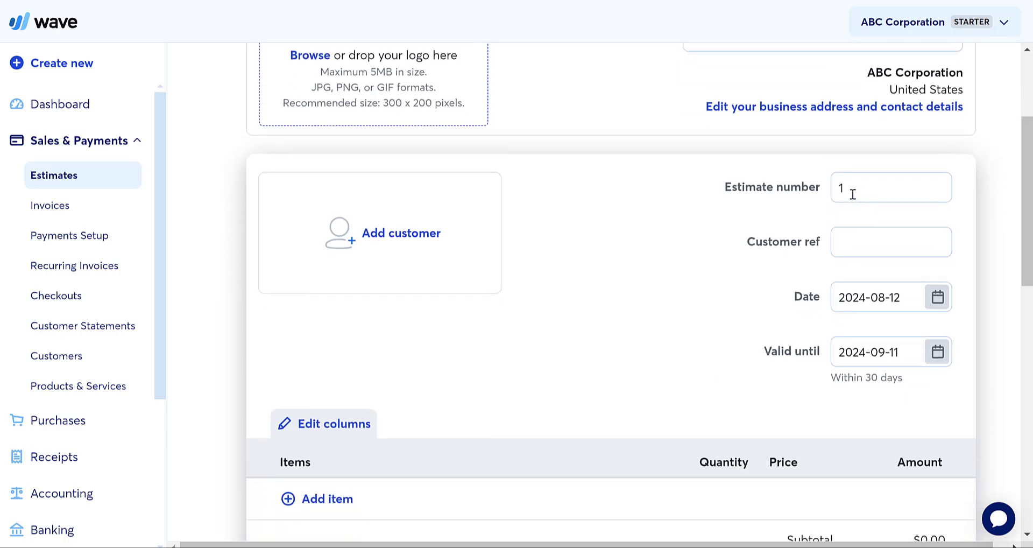
click(852, 247)
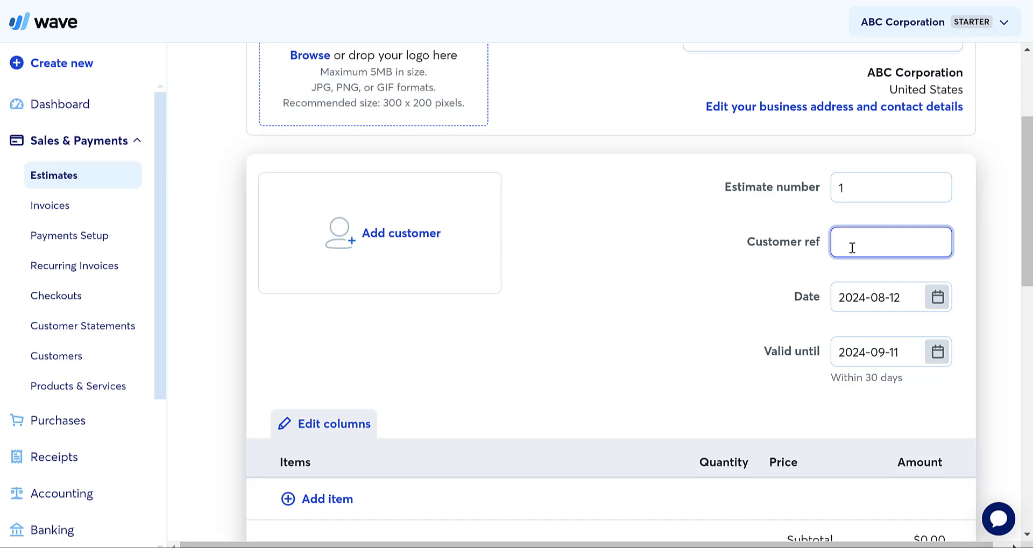
text(578)
- Search customers and start a new customer named Main Street Manufacturing
click(426, 234)
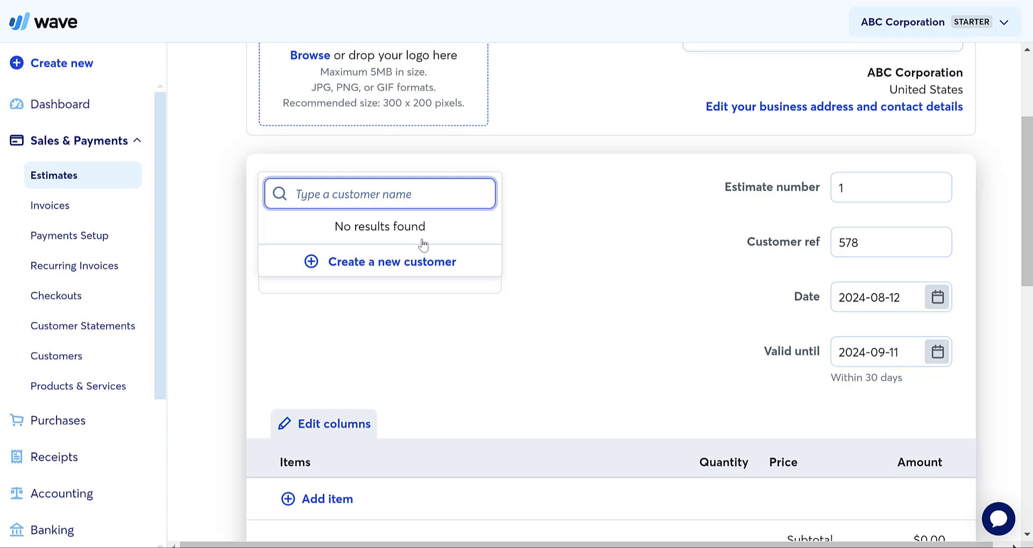
text(M)
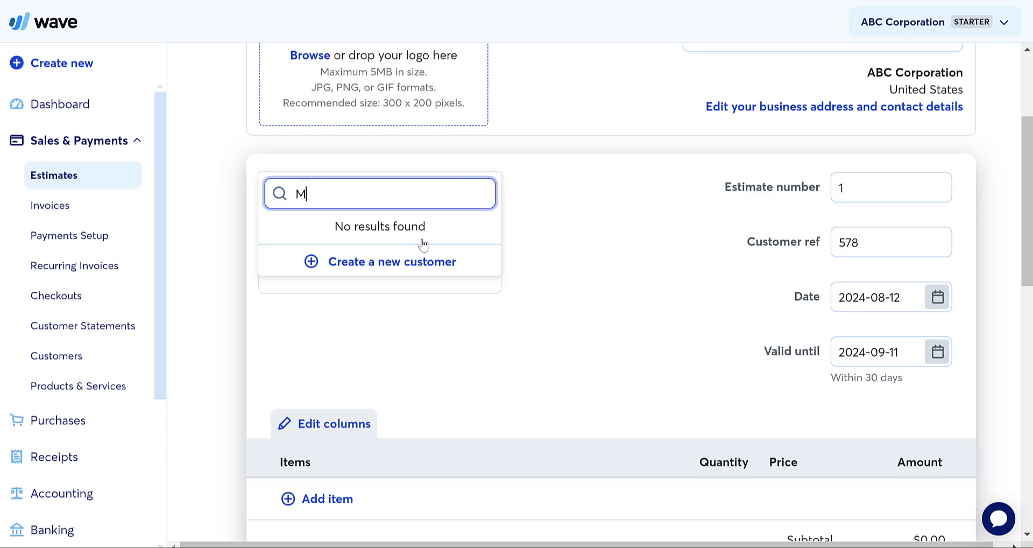
text(ain Street Manu)
click(371, 262)
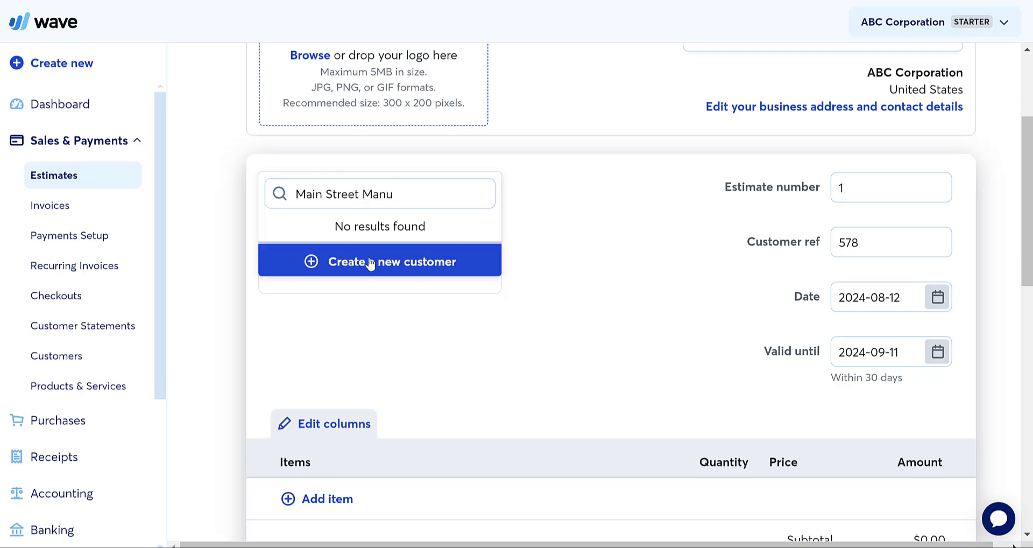
click(409, 180)
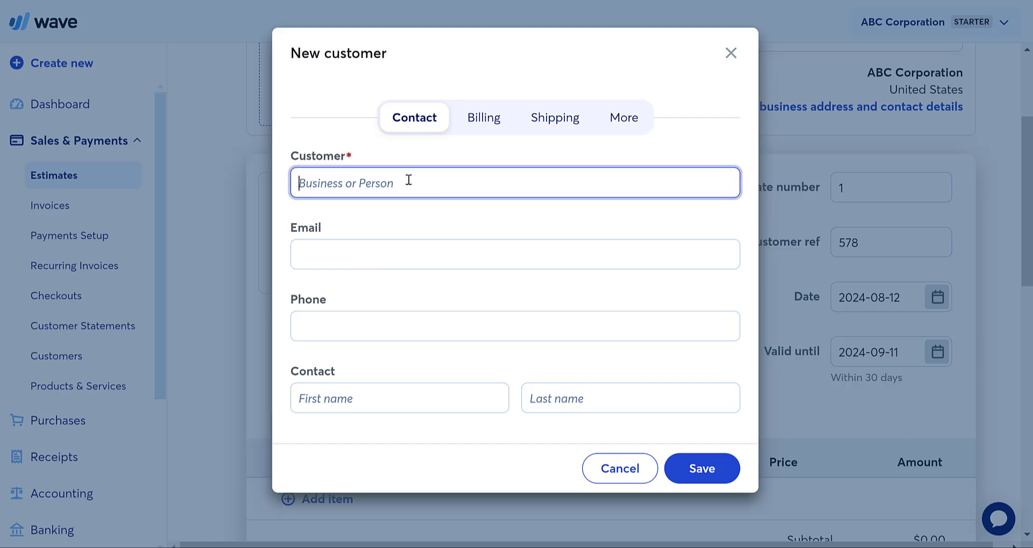
text(Main Street )
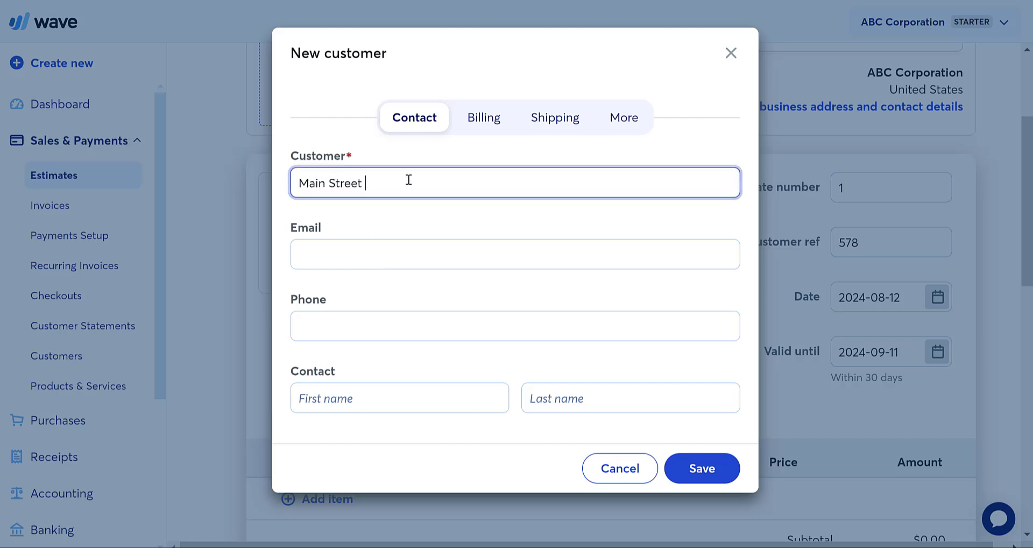
text(Manufacturing)
- Fill in the contact's first and last name, email and phone, and save the customer
click(358, 250)
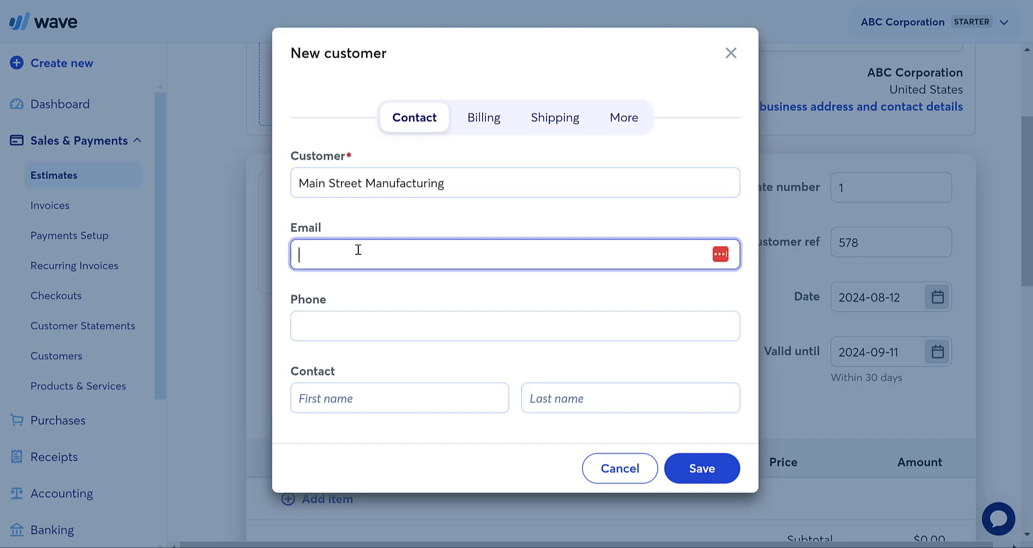
click(349, 322)
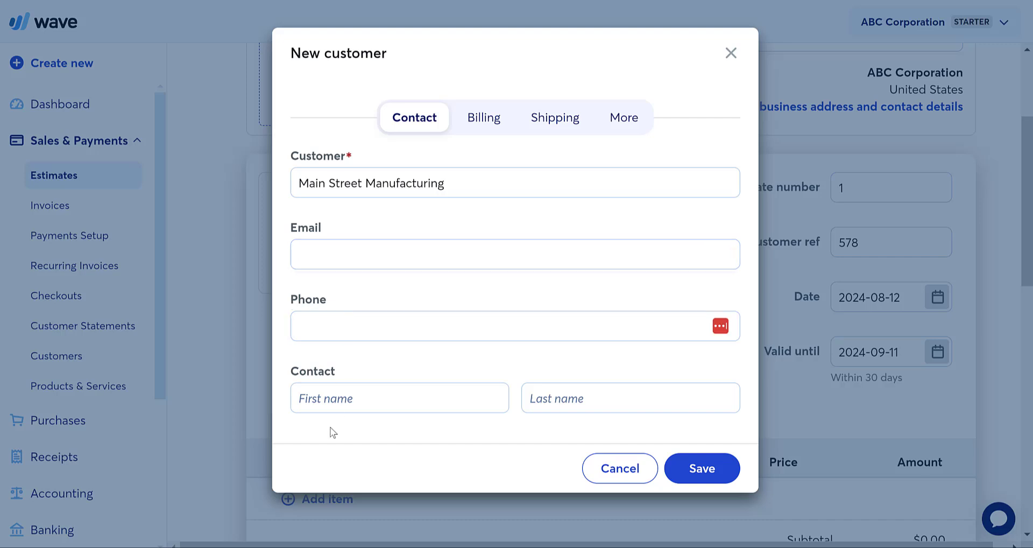
click(350, 406)
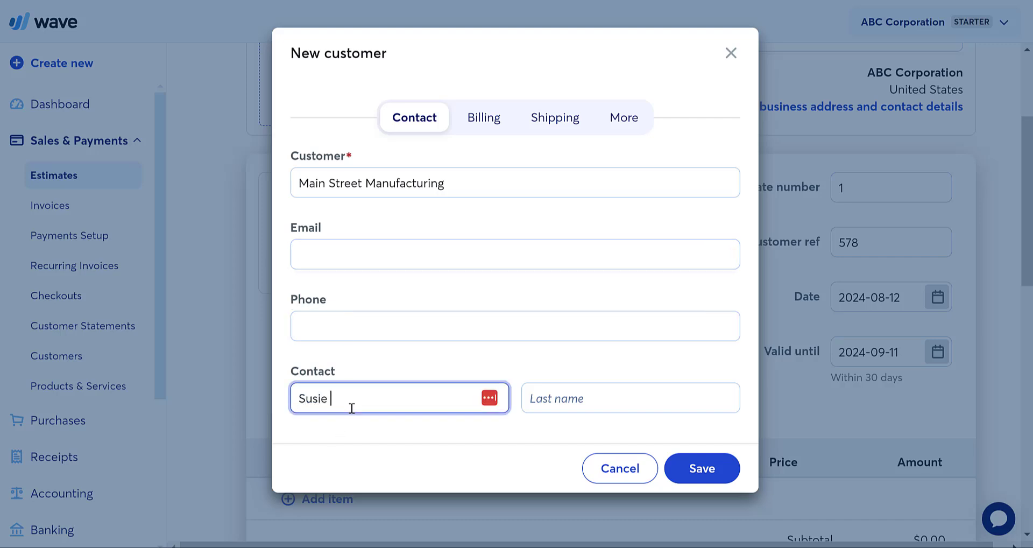
click(580, 407)
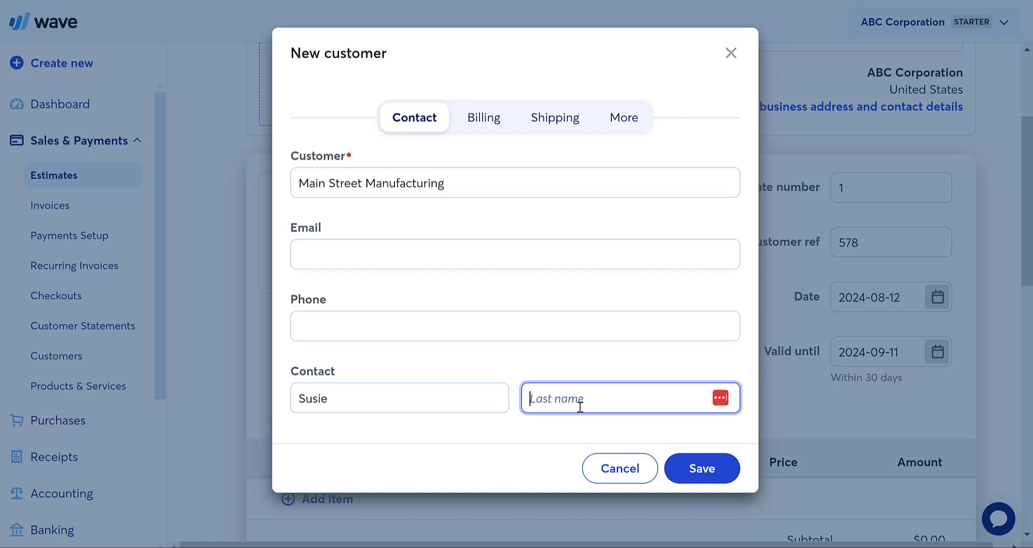
click(445, 256)
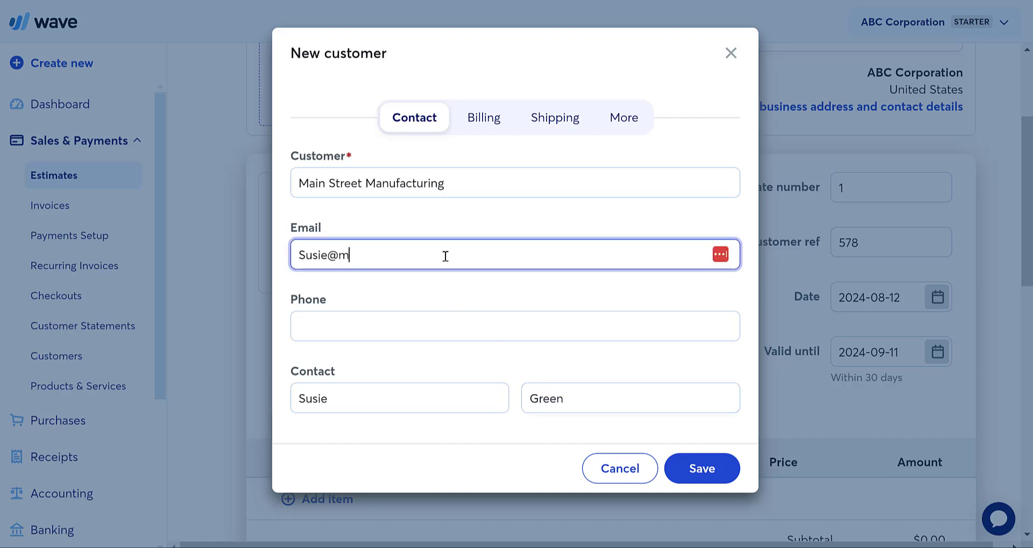
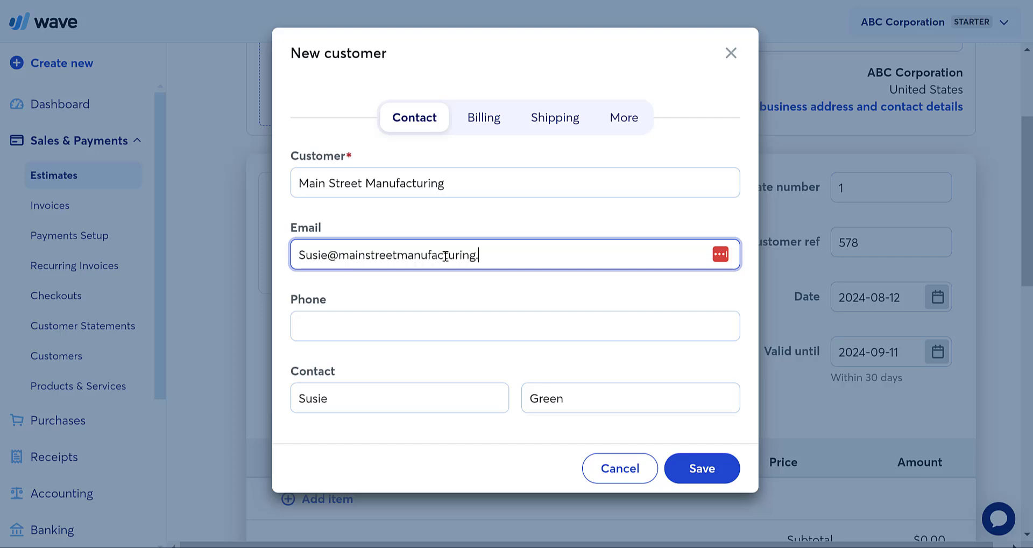
click(372, 325)
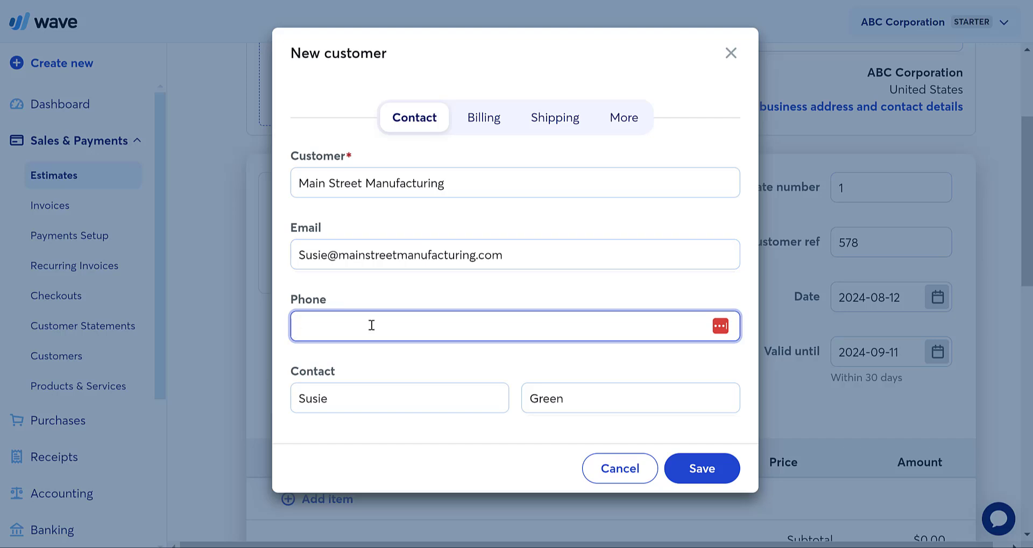
text(5556125555)
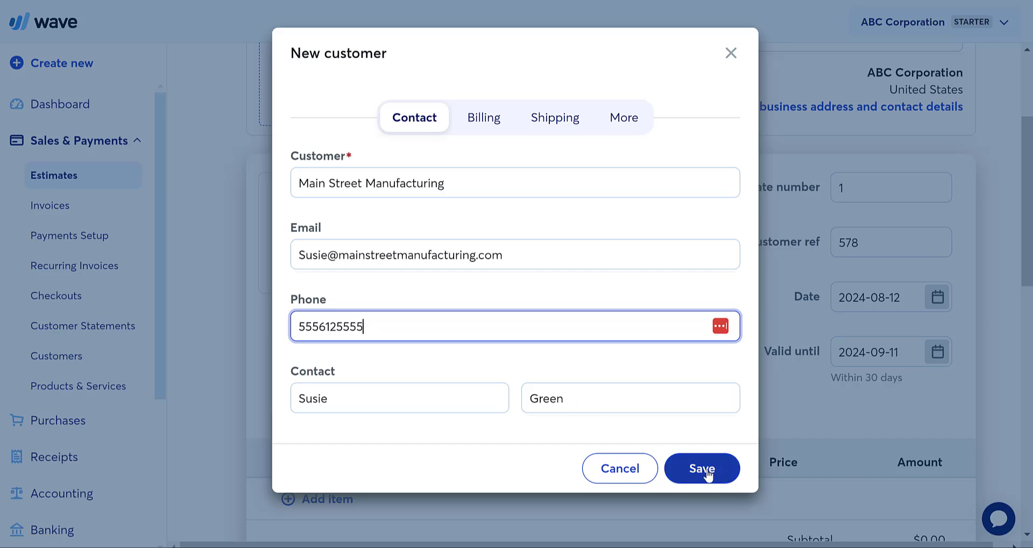
click(705, 471)
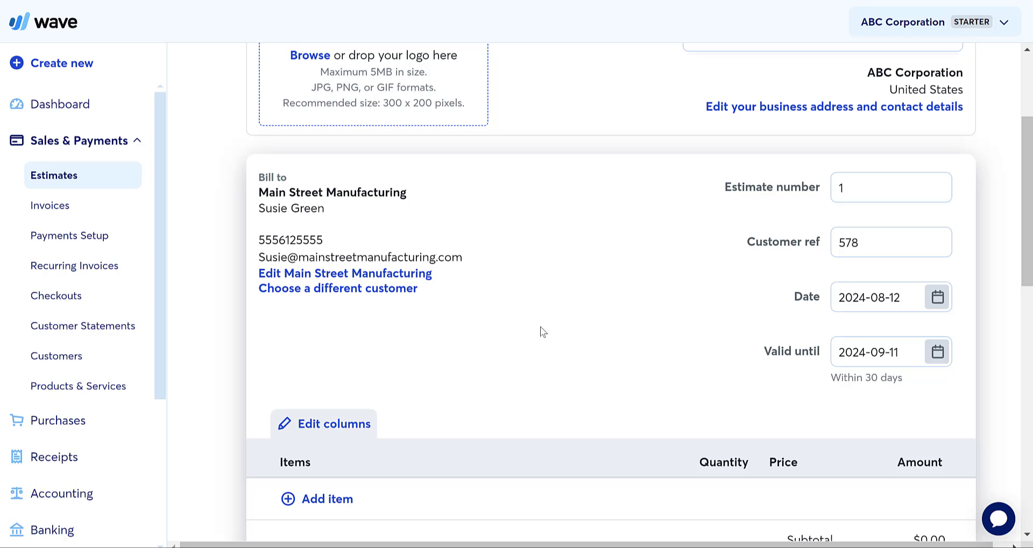
scroll(543, 332, down, 1)
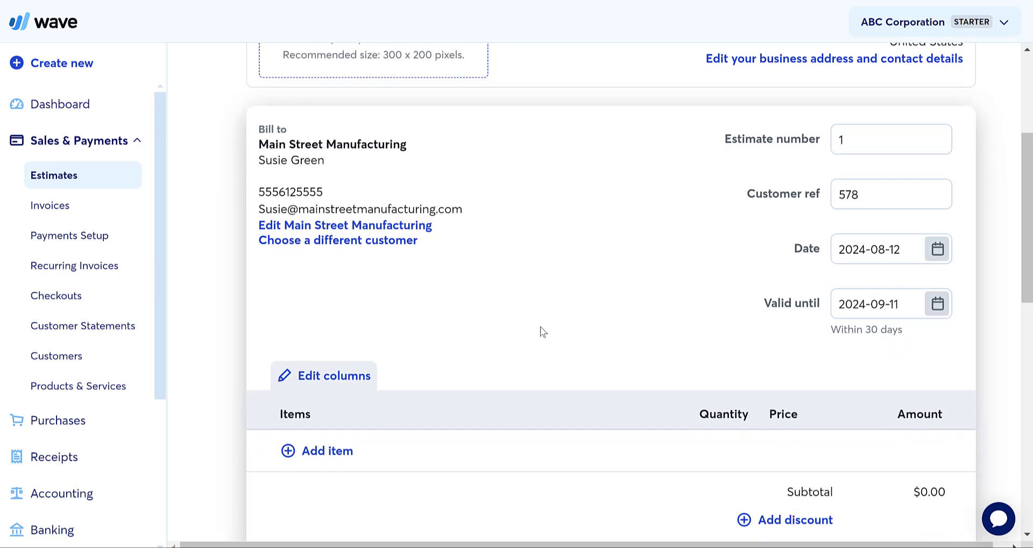
click(893, 144)
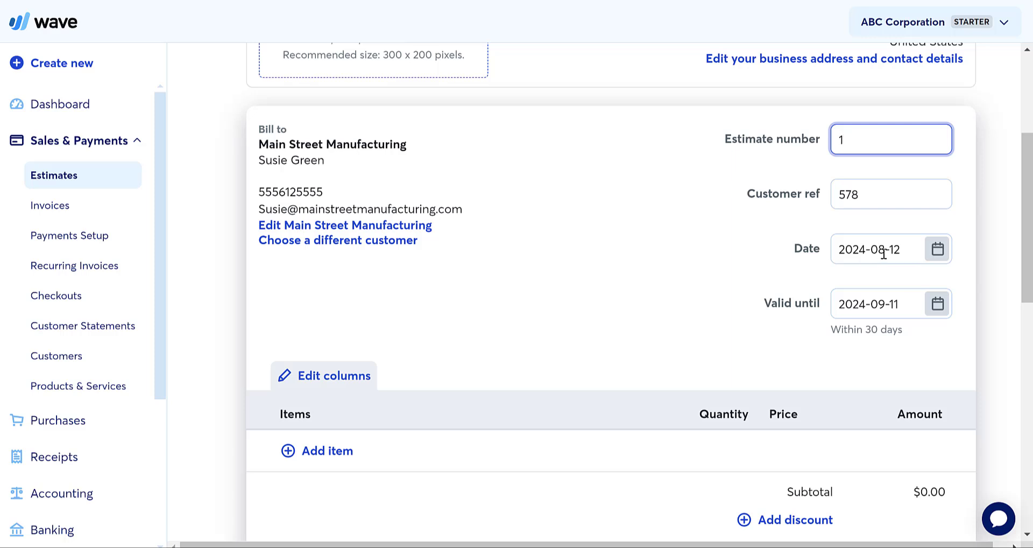
- Set the valid-until date to August 15, 2024, three days after the estimate date
click(908, 305)
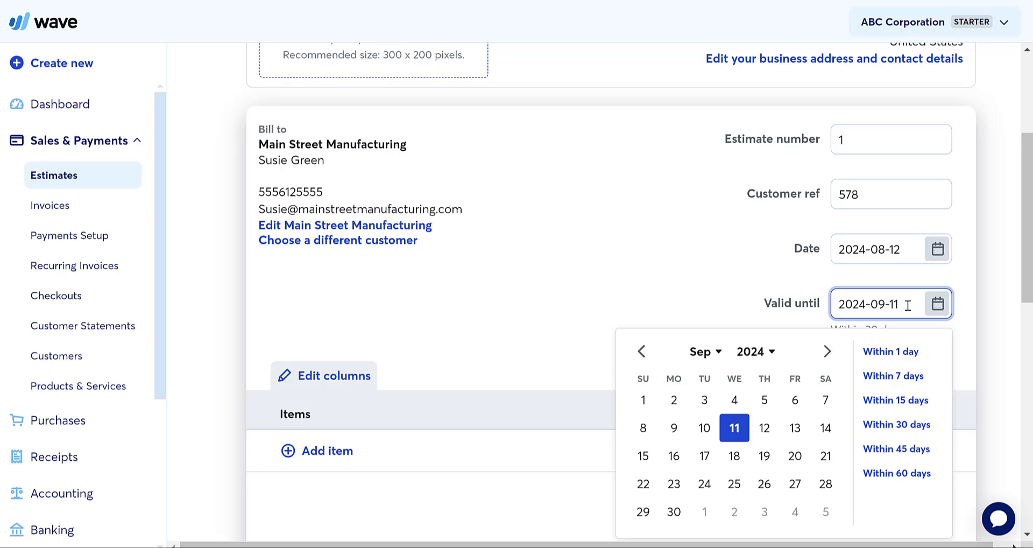
click(723, 275)
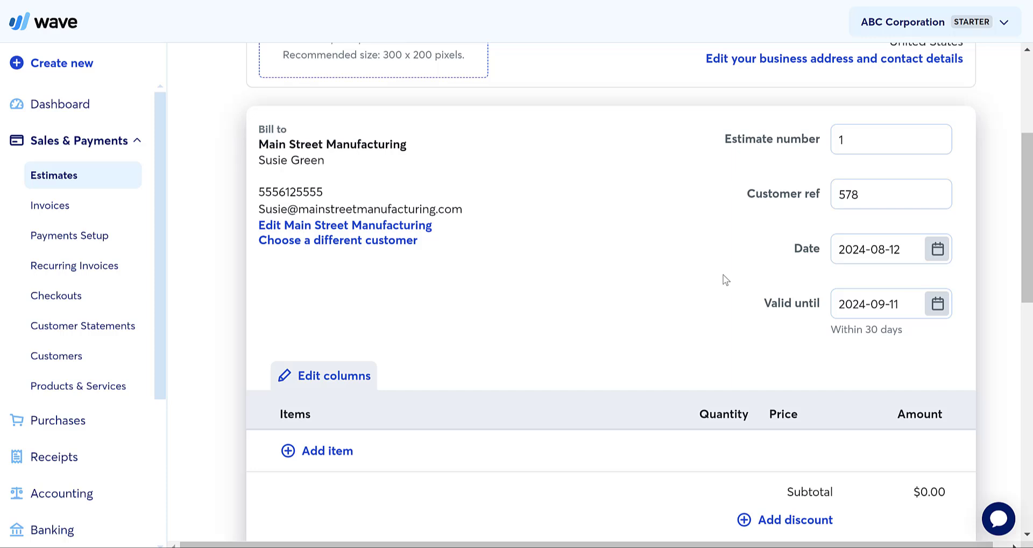
click(939, 318)
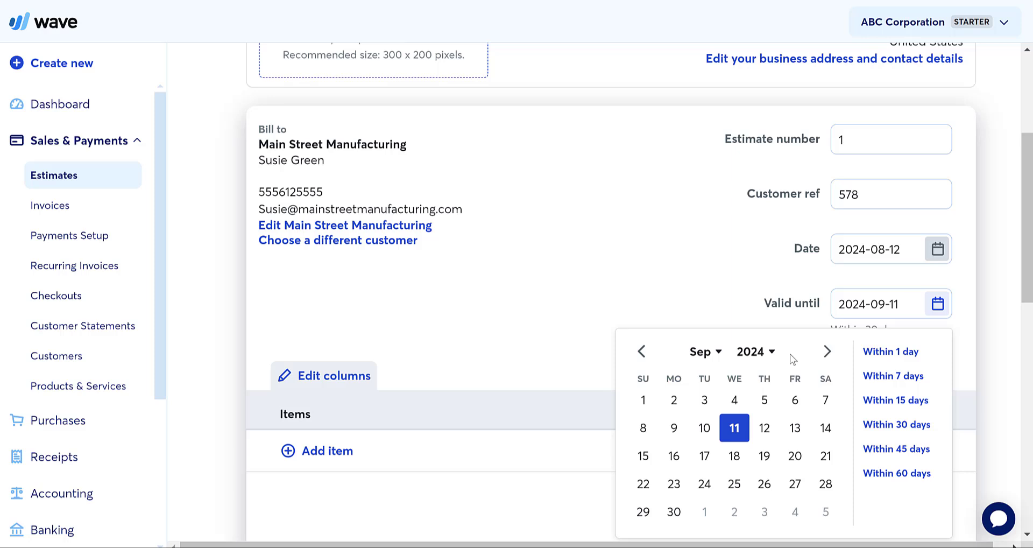
click(914, 382)
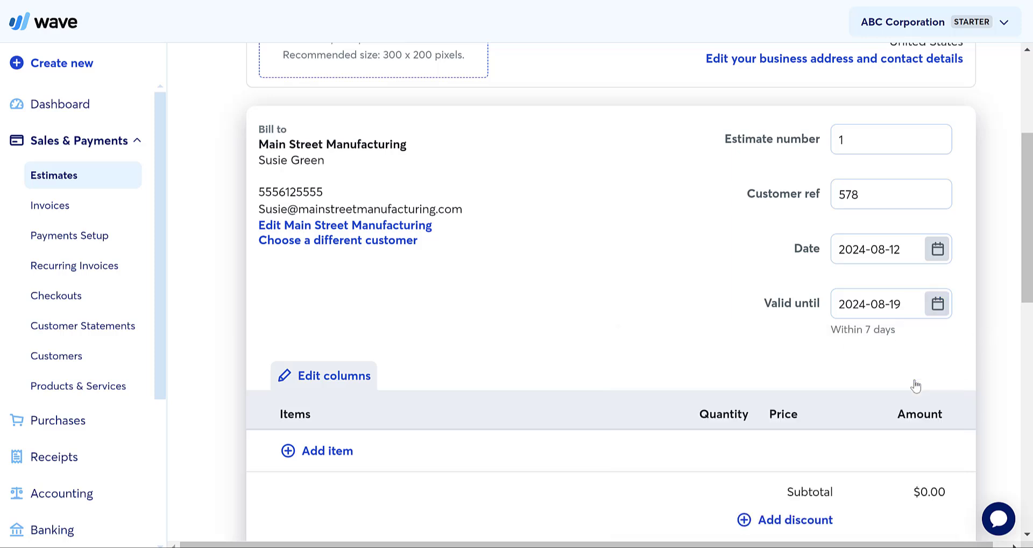
click(937, 304)
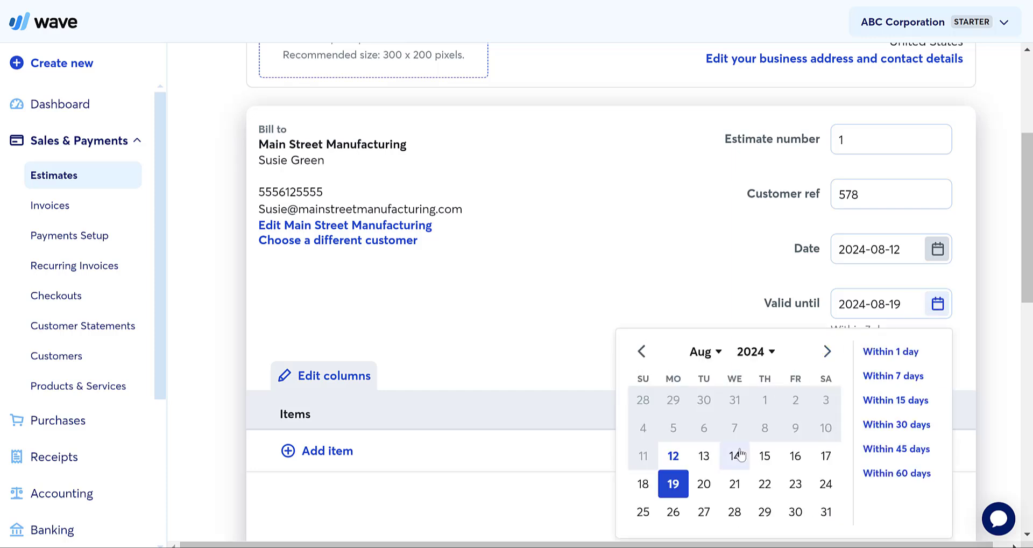
click(764, 456)
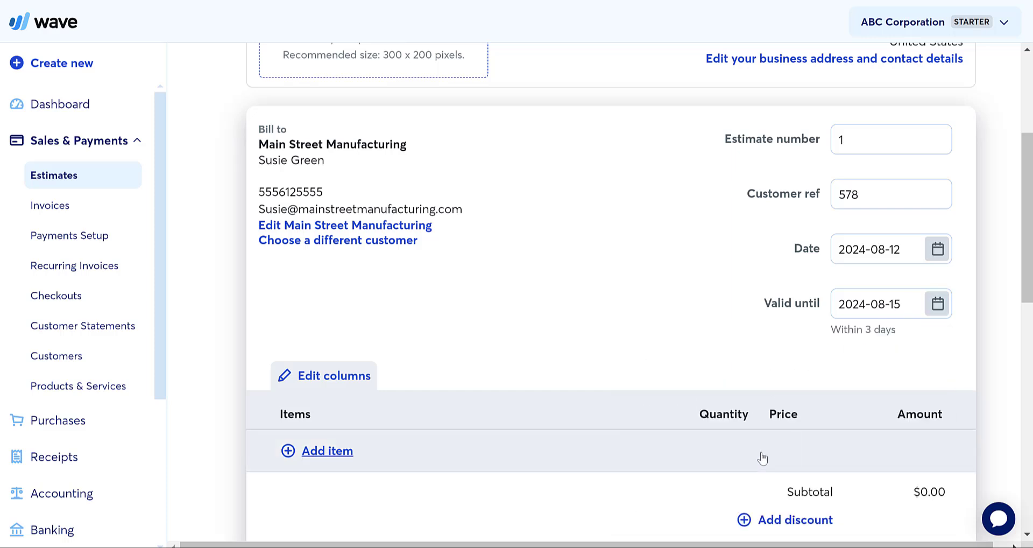
scroll(618, 342, down, 1)
scroll(618, 342, down, 2)
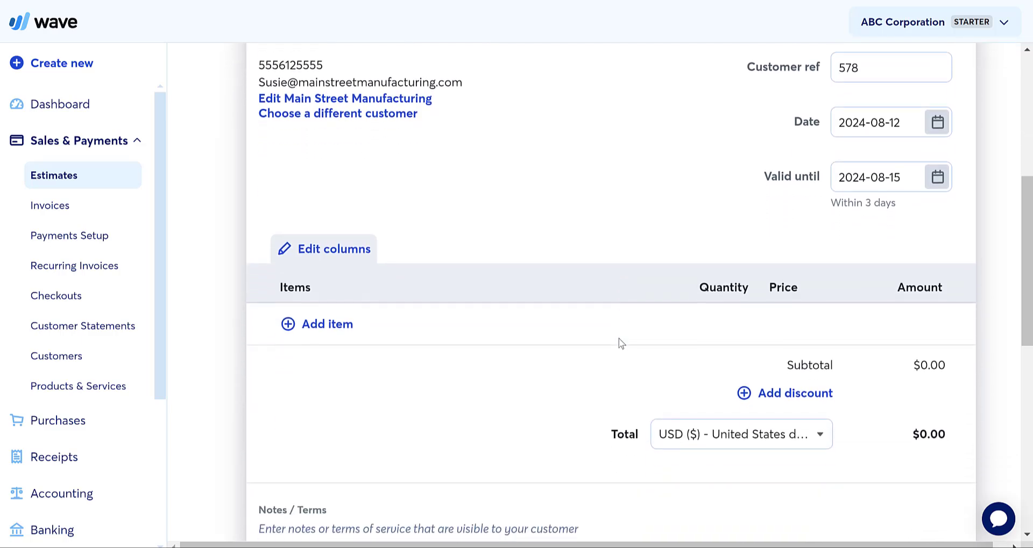
- Start a new product named Distiller with a make-and-model description
click(313, 319)
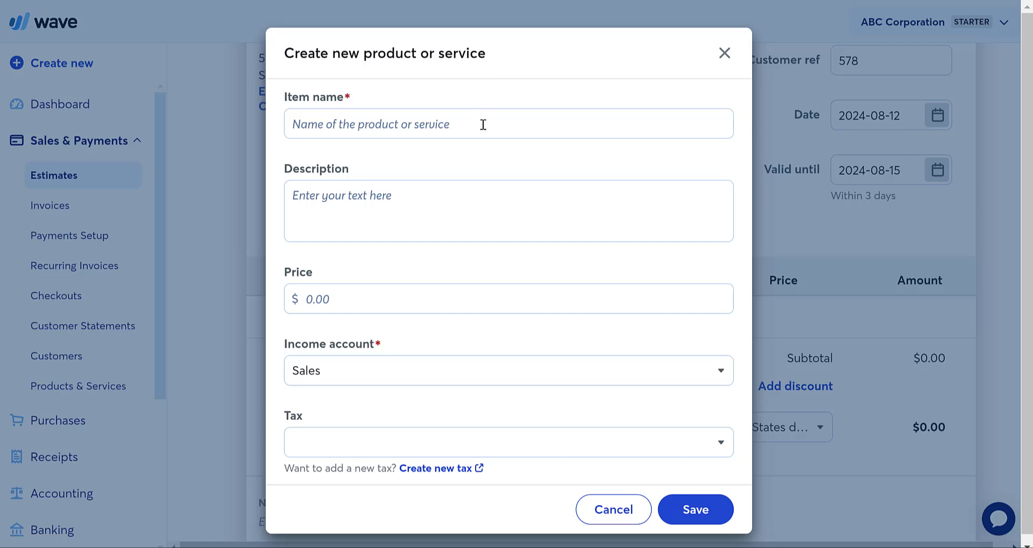
click(483, 124)
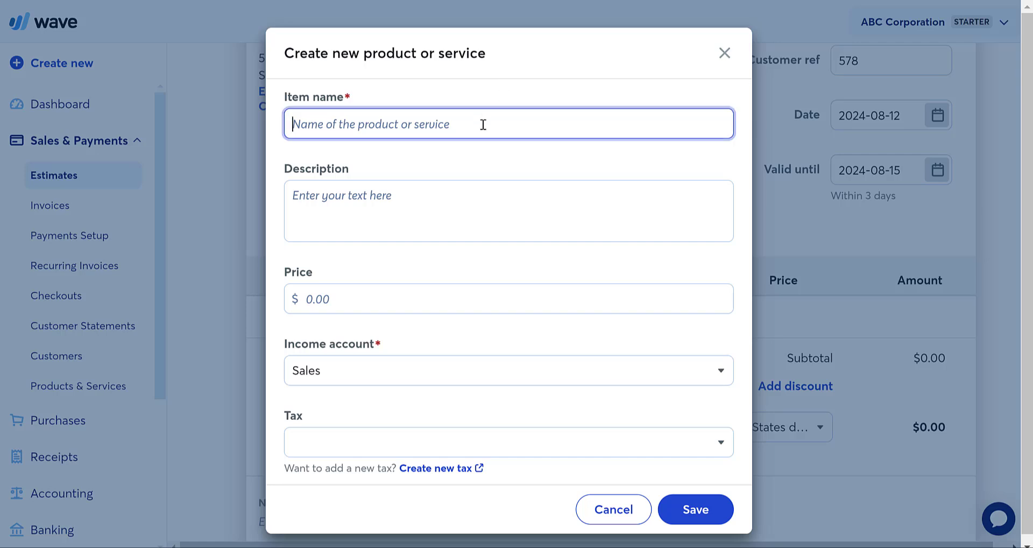
text(Distiller)
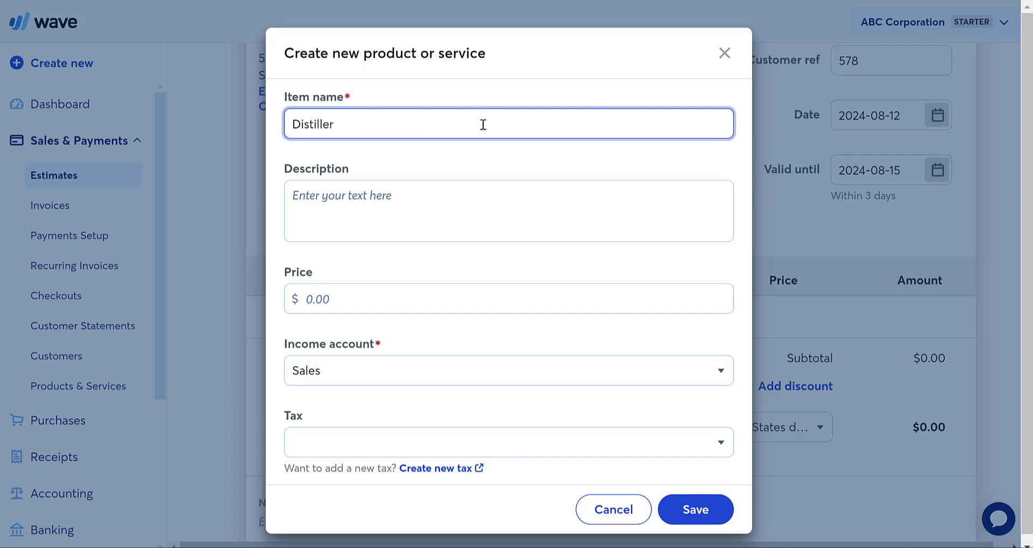
click(402, 229)
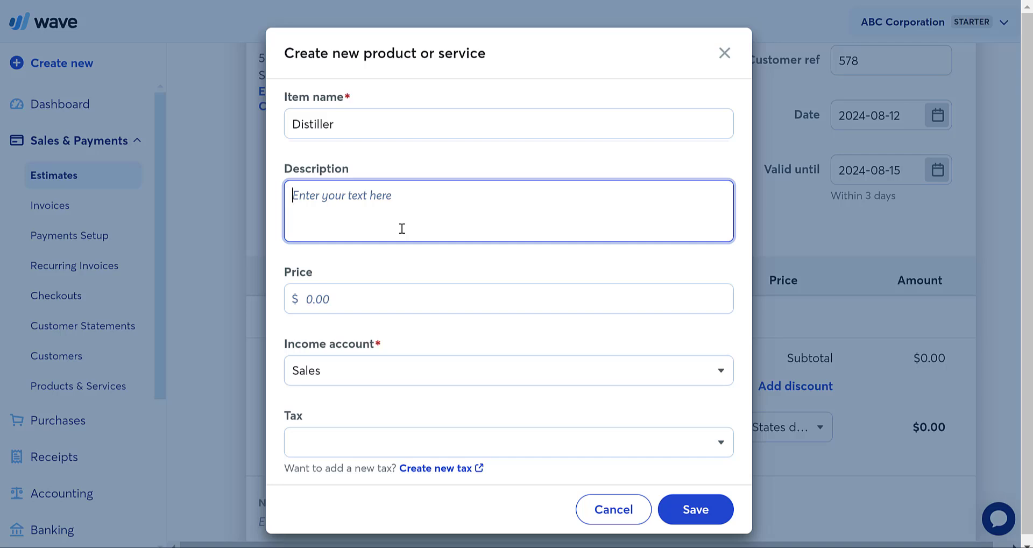
text(Make adn M)
key(BackSpace)
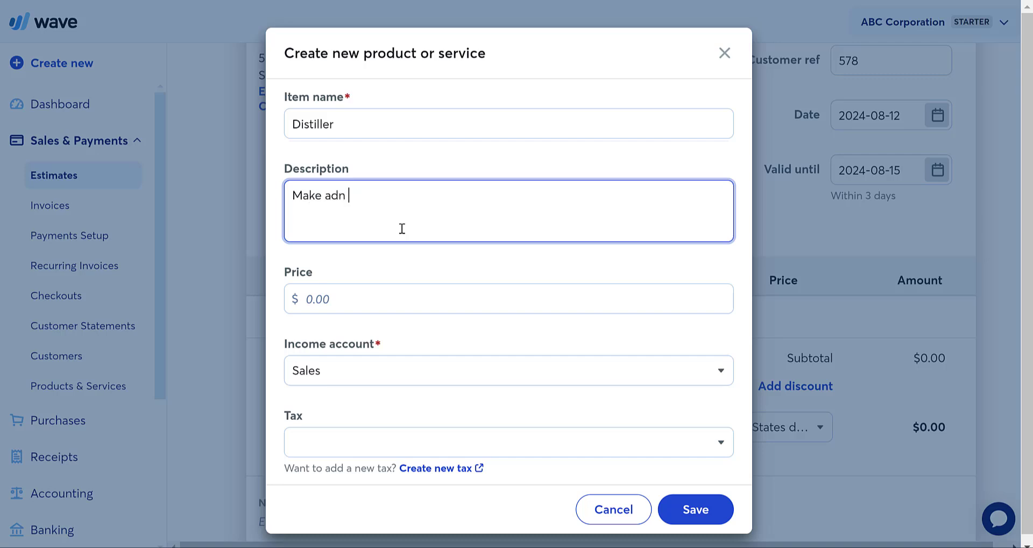
key(BackSpace)
key(BackSpace)
key(BackSpace)
text(nd model of distiller.  )
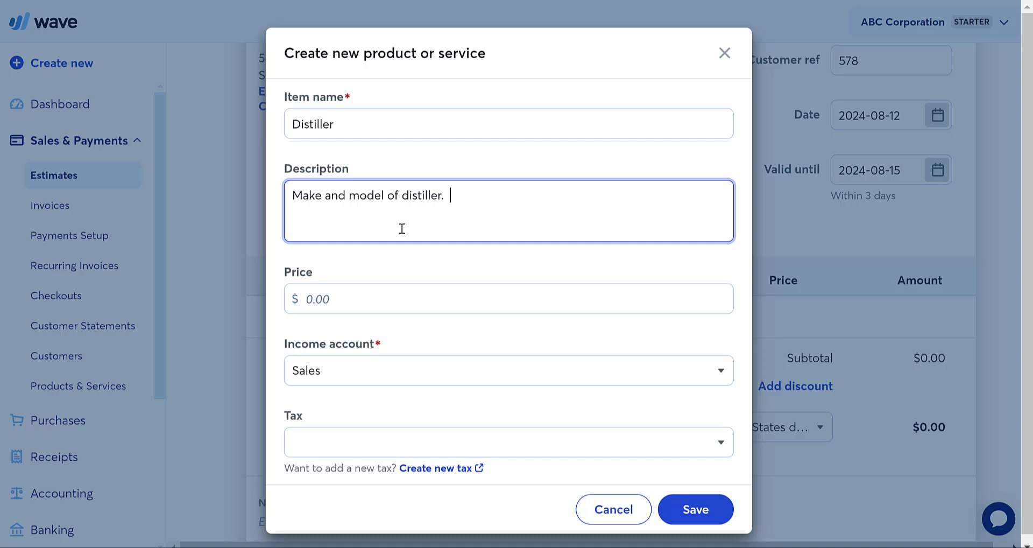
text(Referencei)
key(BackSpace)
text(if it will be install)
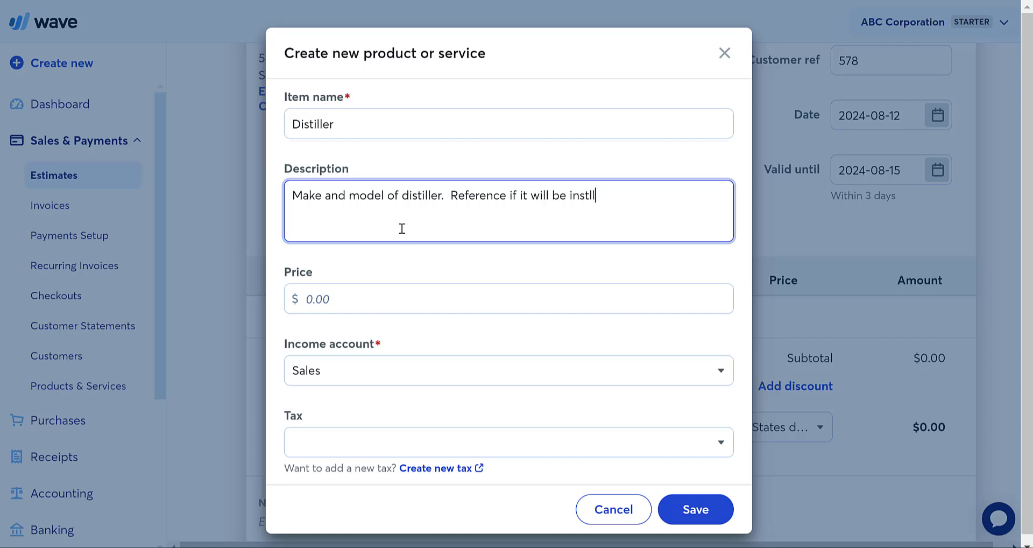
key(BackSpace)
key(BackSpace)
text(alled.)
- Price the Distiller at $47,000 under the Sales income account, no tax, and save it
click(355, 307)
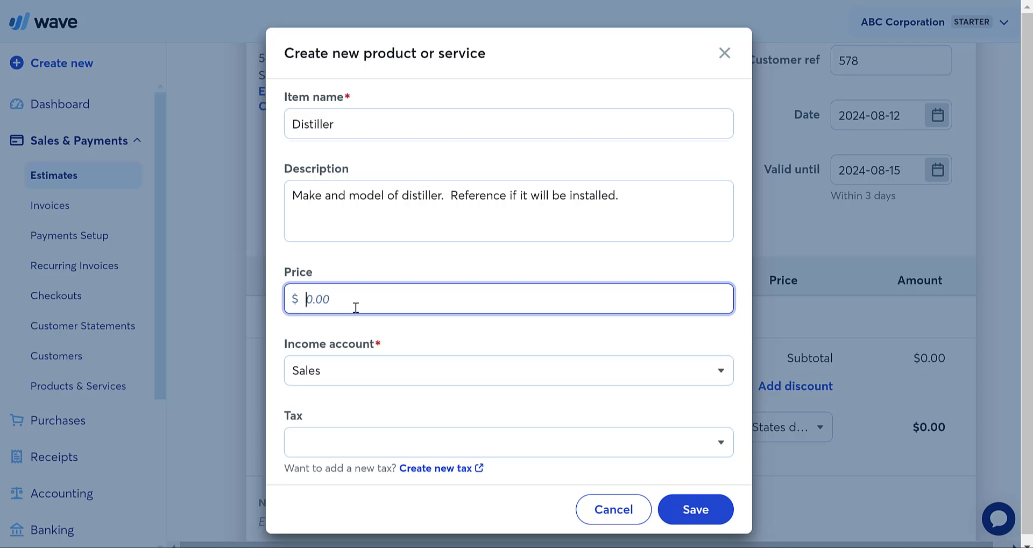
text(47000)
click(342, 380)
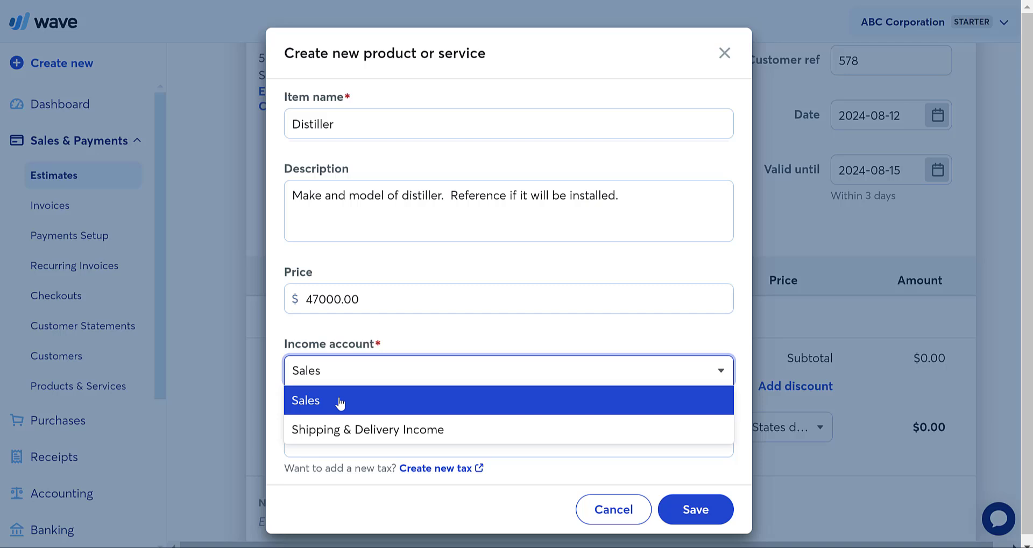
click(339, 402)
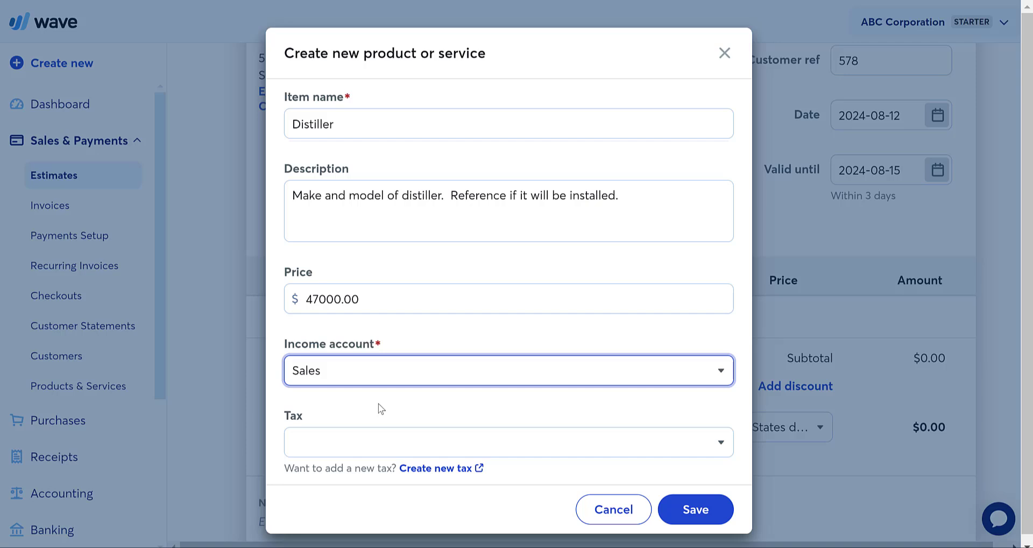
click(359, 374)
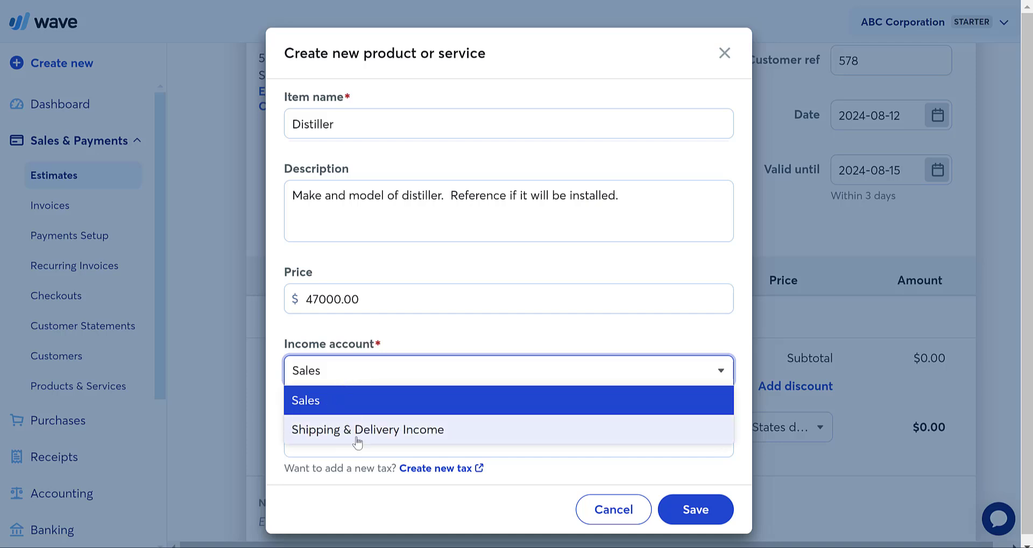
click(338, 401)
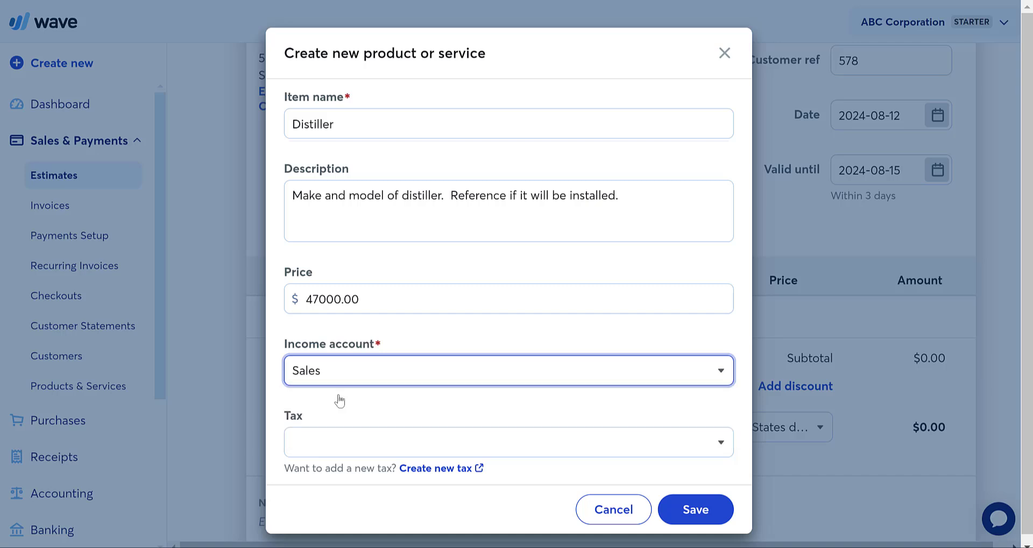
click(355, 451)
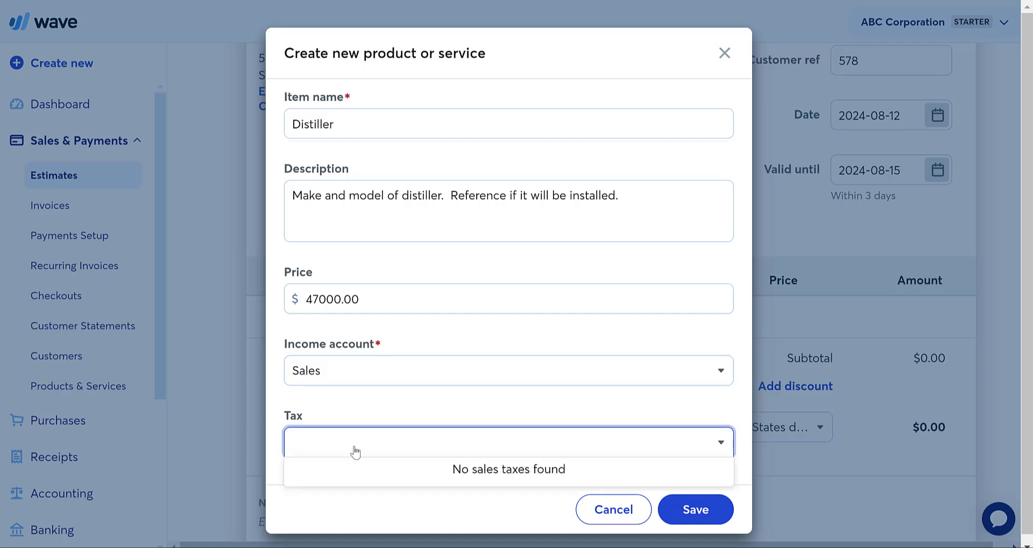
click(450, 411)
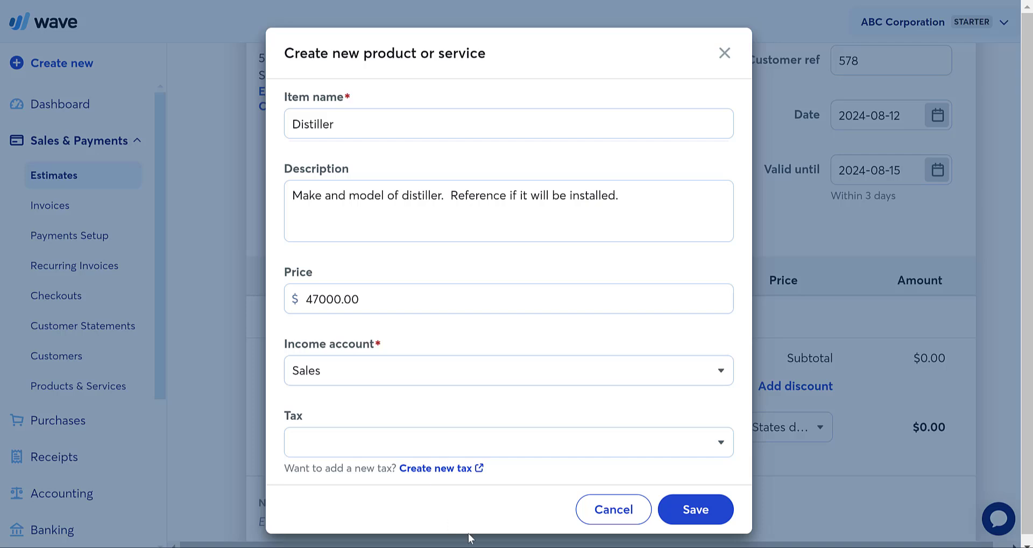
click(702, 510)
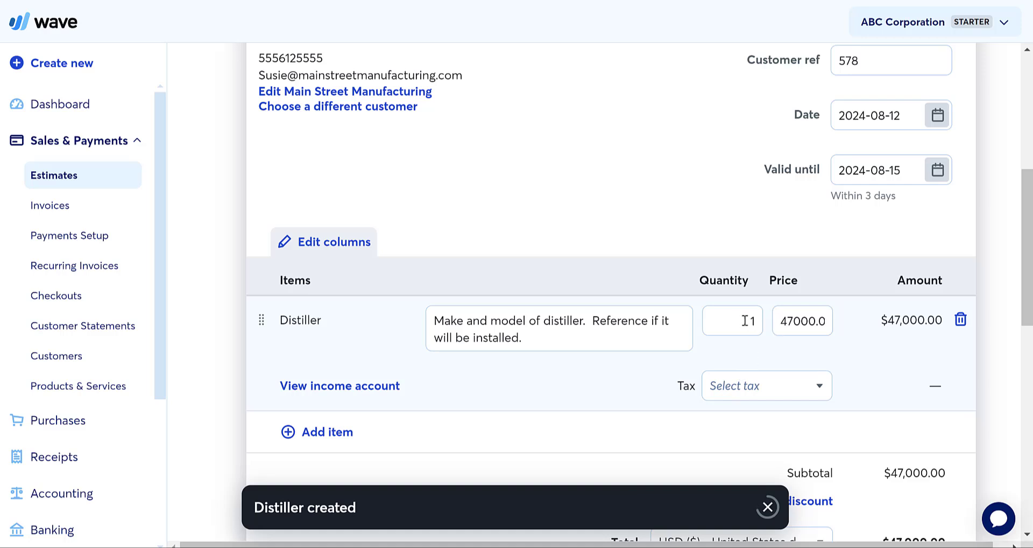
- Change the Distiller quantity to 3, making the line $141,000.00
drag(737, 320, 762, 318)
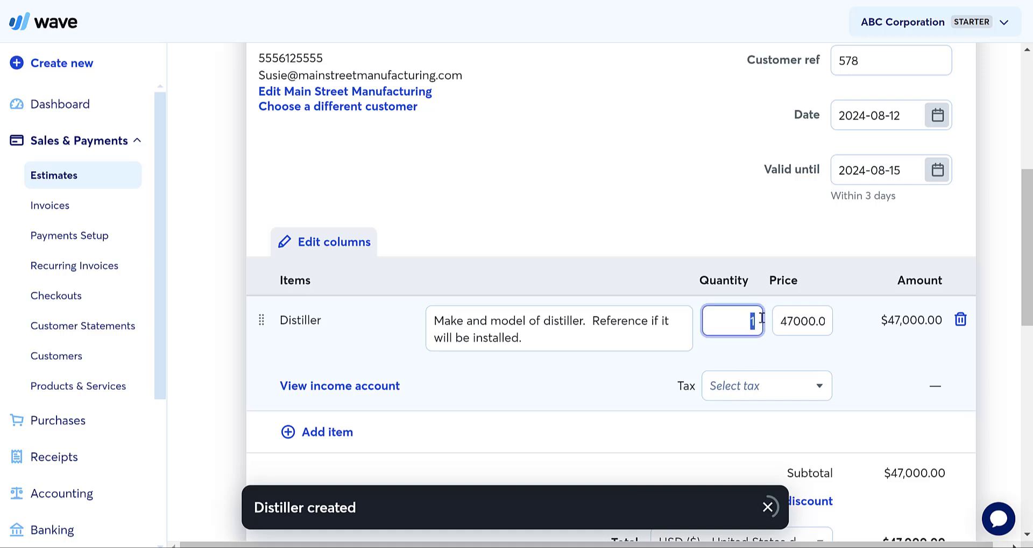
text(3)
click(616, 373)
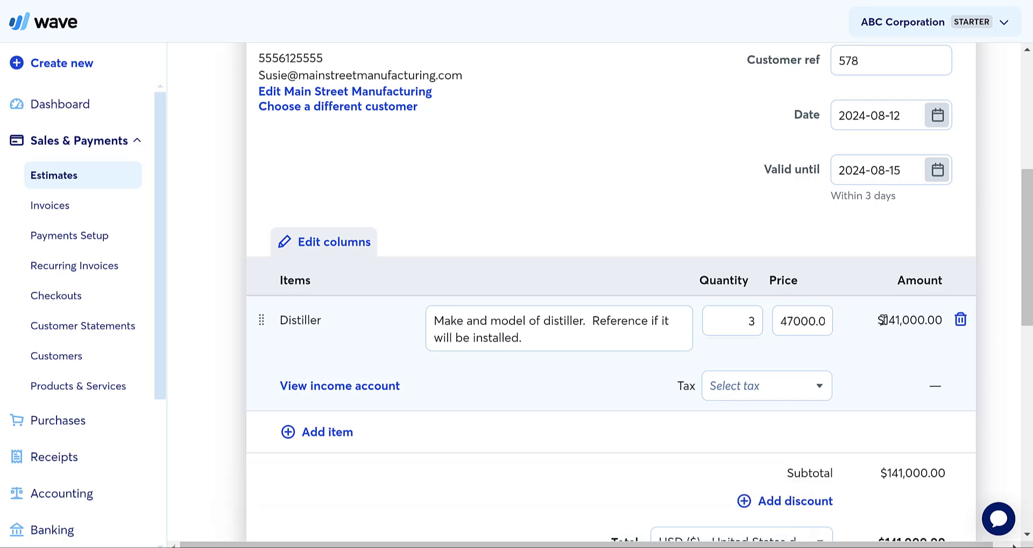
- Create an Installation of Distiller item priced at $7,500 and add it to the estimate
click(309, 433)
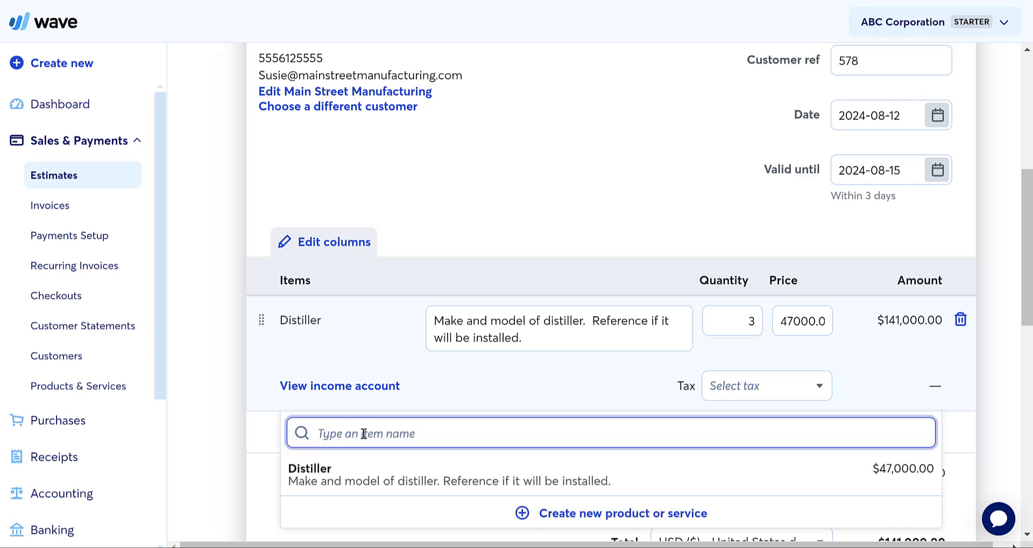
click(702, 512)
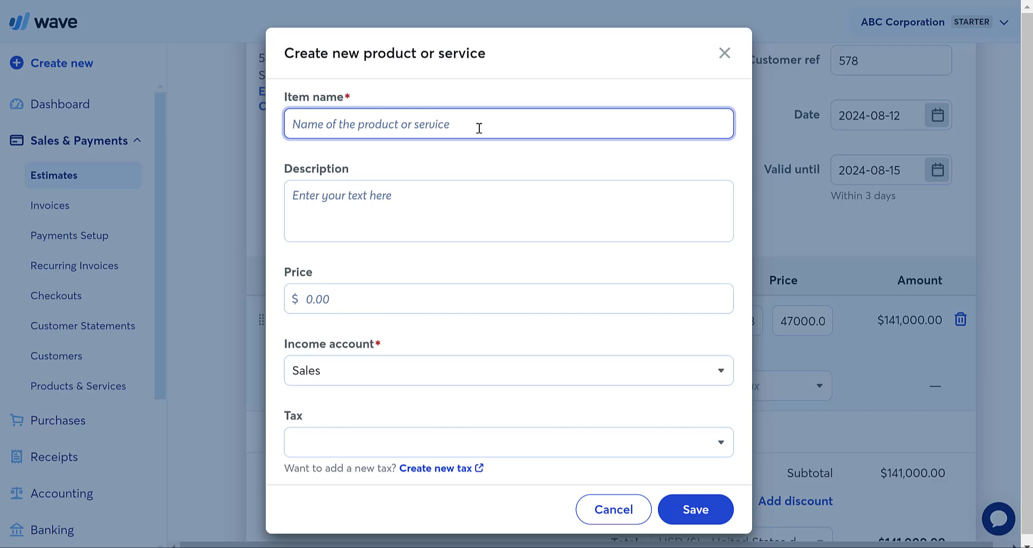
text(Installtion)
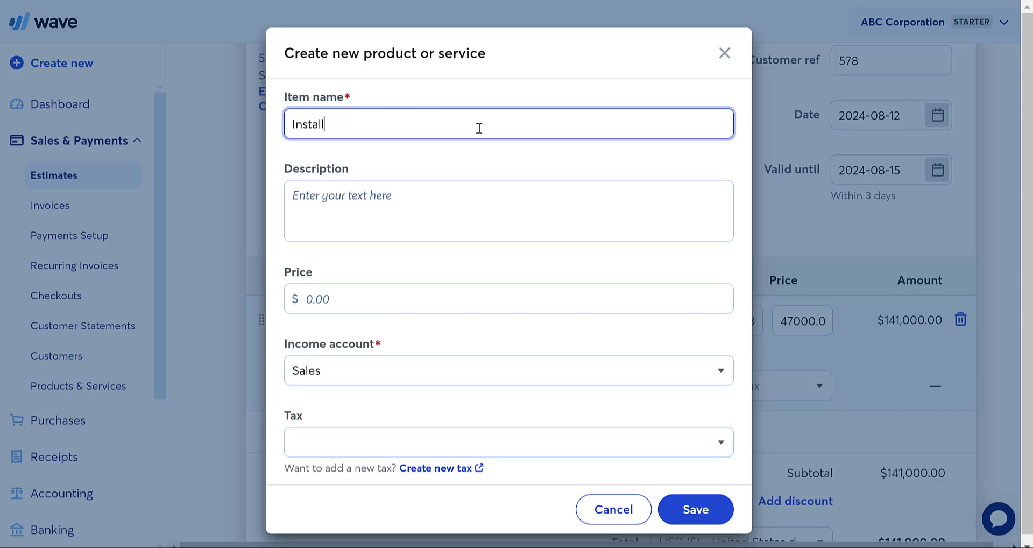
key(BackSpace)
key(BackSpace)
key(BackSpace)
key(BackSpace)
text(ation of Distiller)
key(BackSpace)
text(iller)
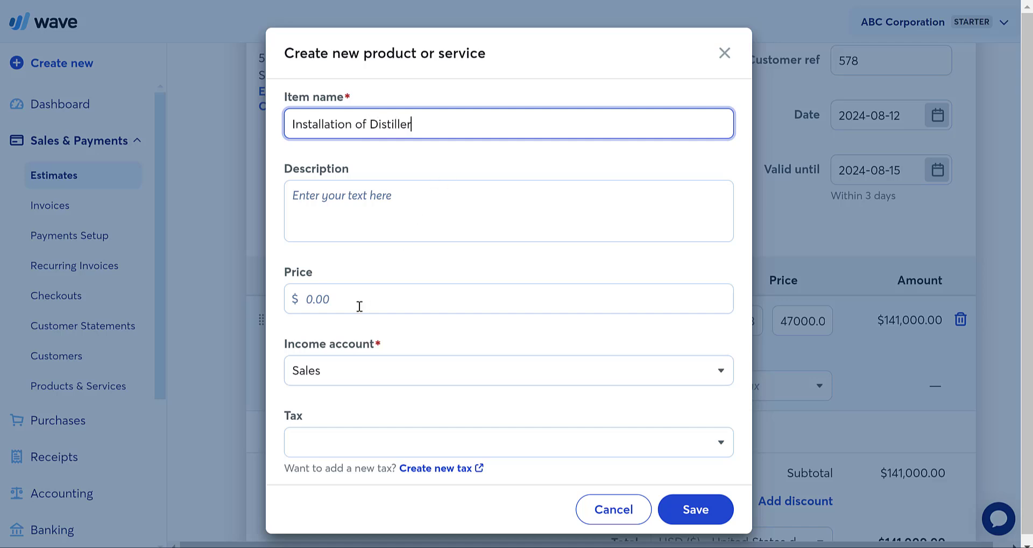
click(359, 306)
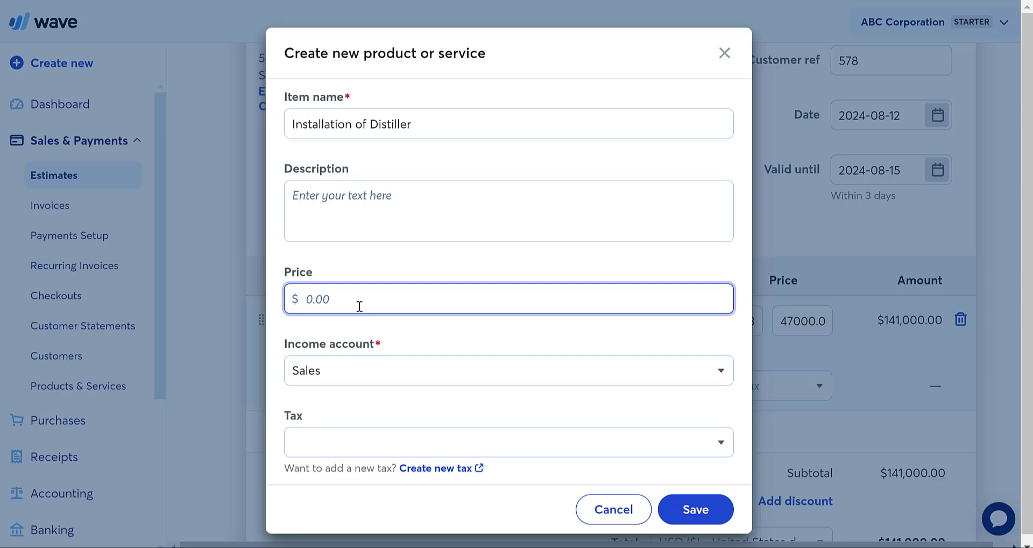
text(7500)
click(704, 520)
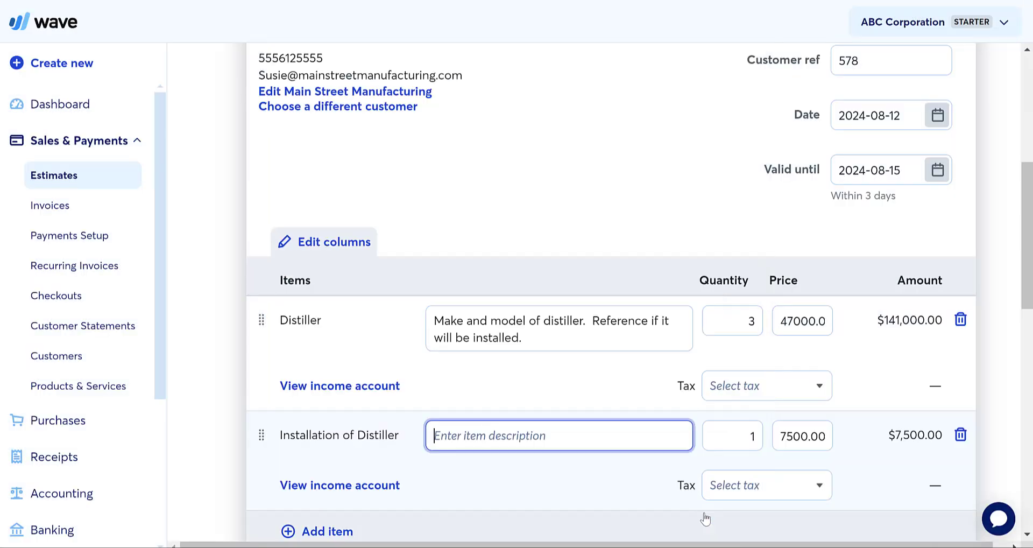
- Change the installation line's quantity to 3
click(751, 439)
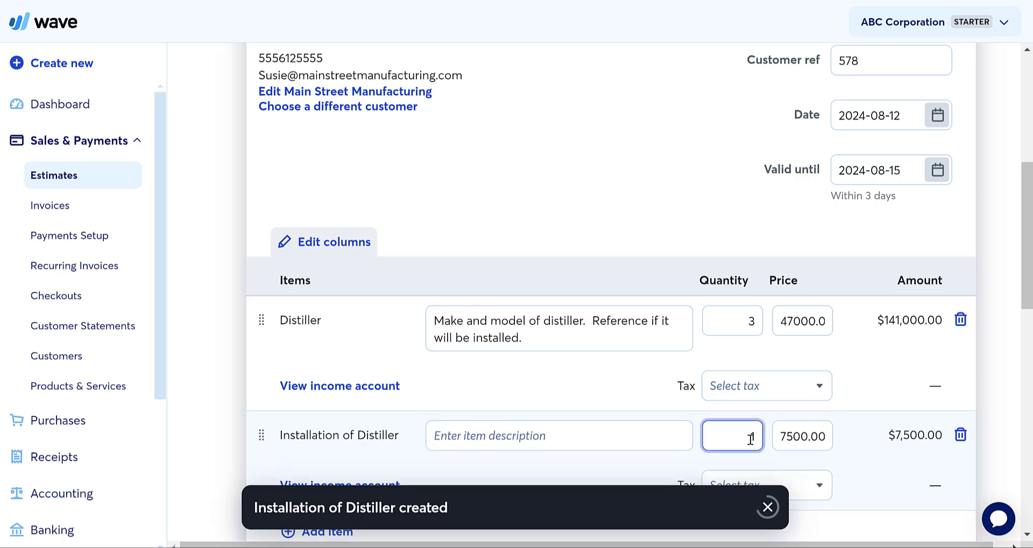
key(BackSpace)
text(3)
click(635, 379)
scroll(635, 378, down, 6)
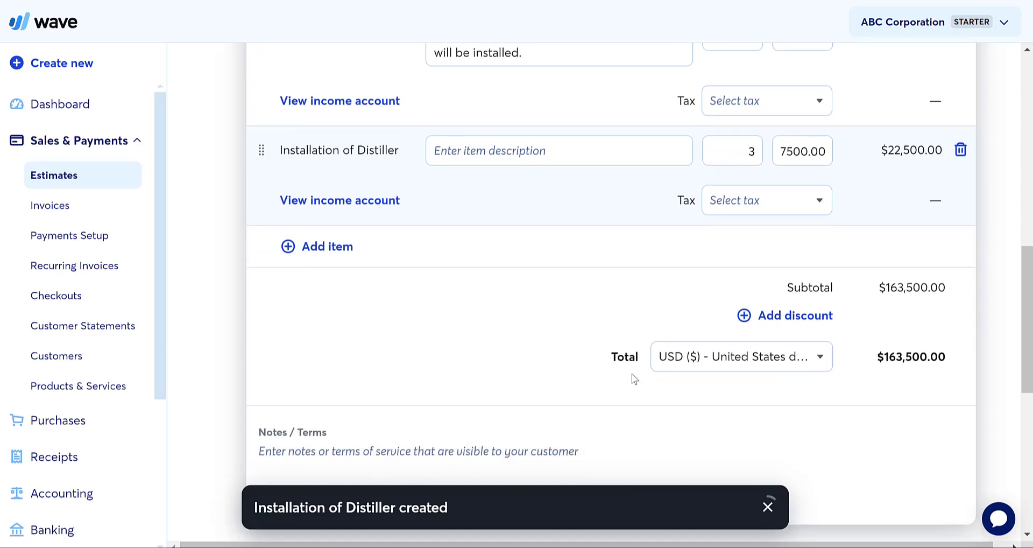
scroll(634, 378, down, 1)
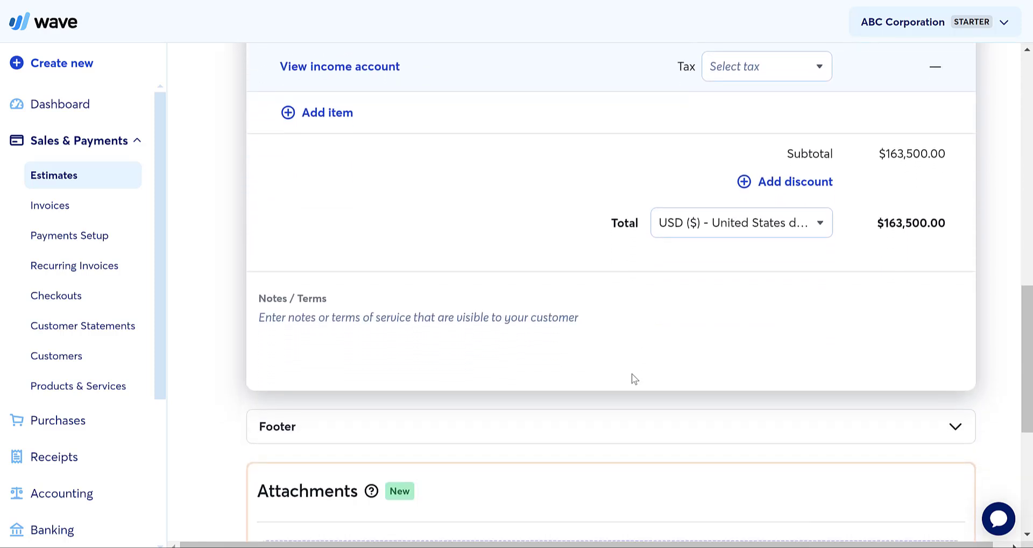
- Add a discount line described 'If all 3 distillers with installation are purchased'
click(795, 182)
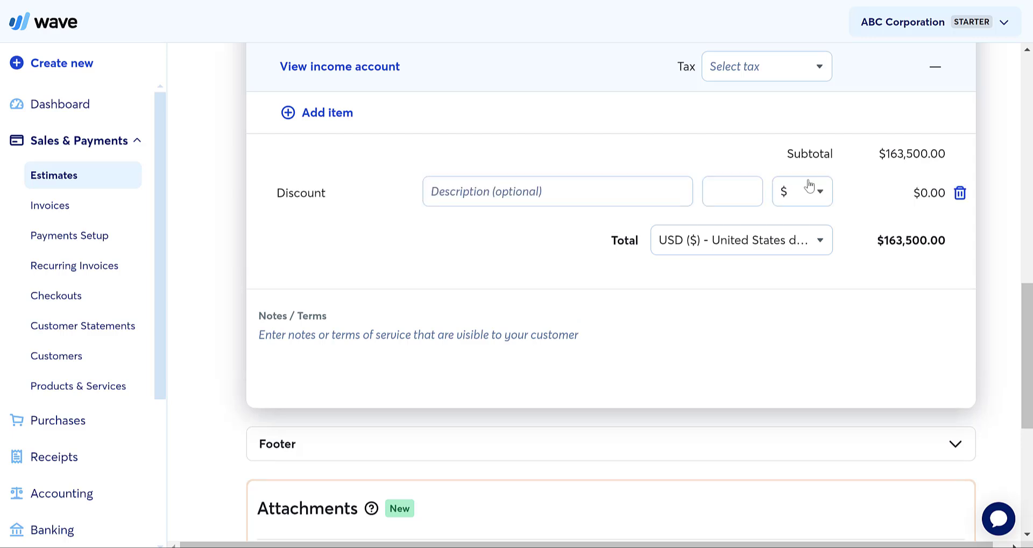
click(523, 204)
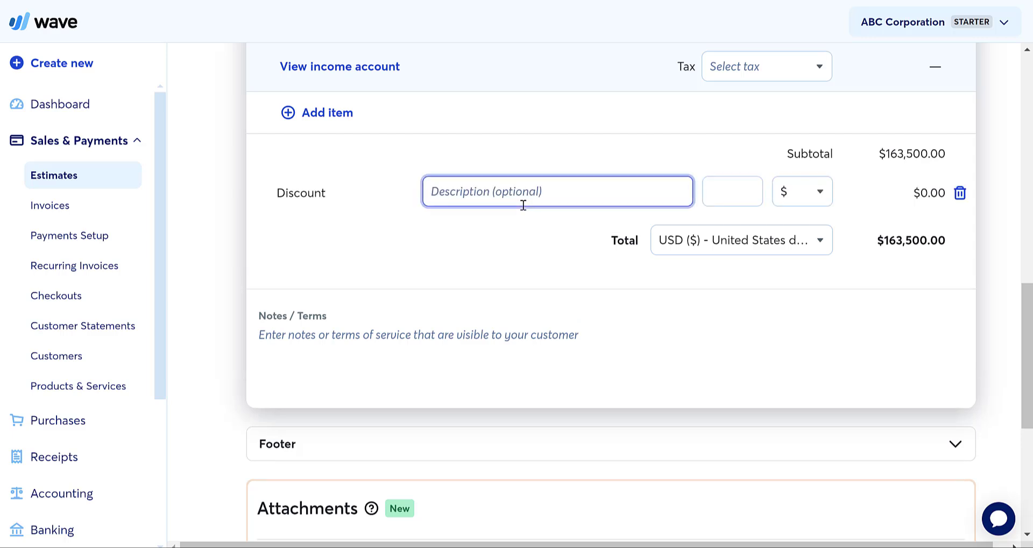
text(If all 3 distillers)
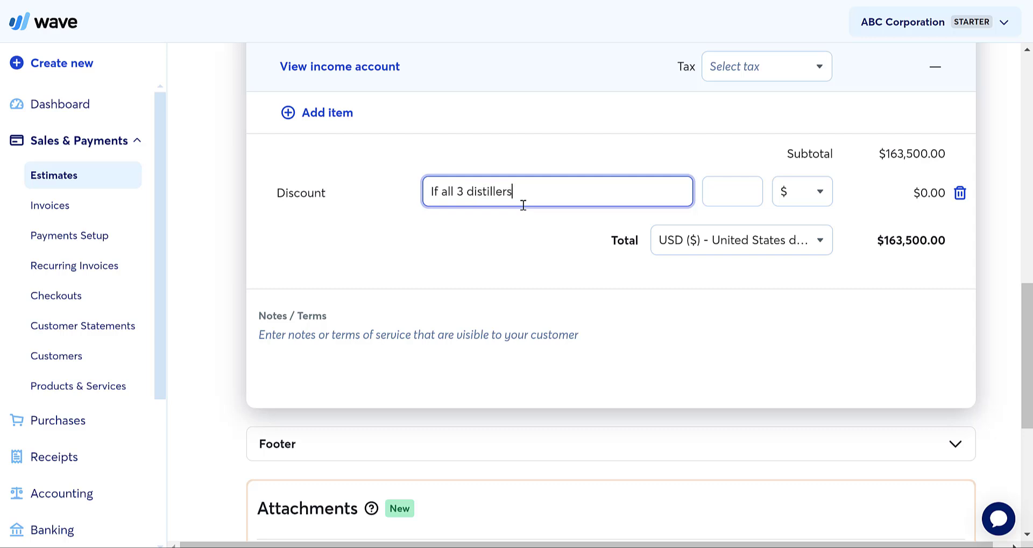
text( with installation are purca)
key(BackSpace)
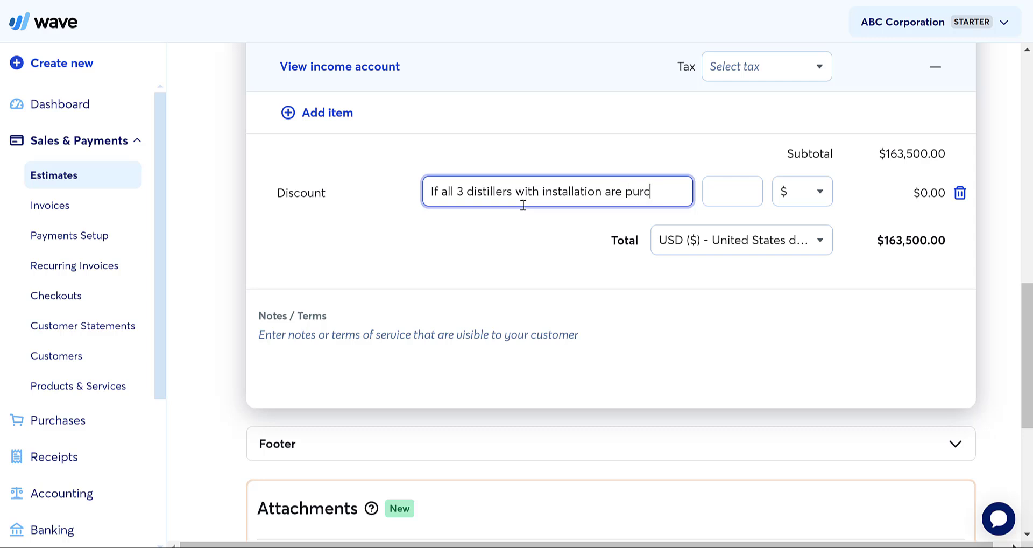
text(hased)
- Set the discount to 10%, taking $16,350.00 off for a $147,150.00 total
click(722, 196)
text(1)
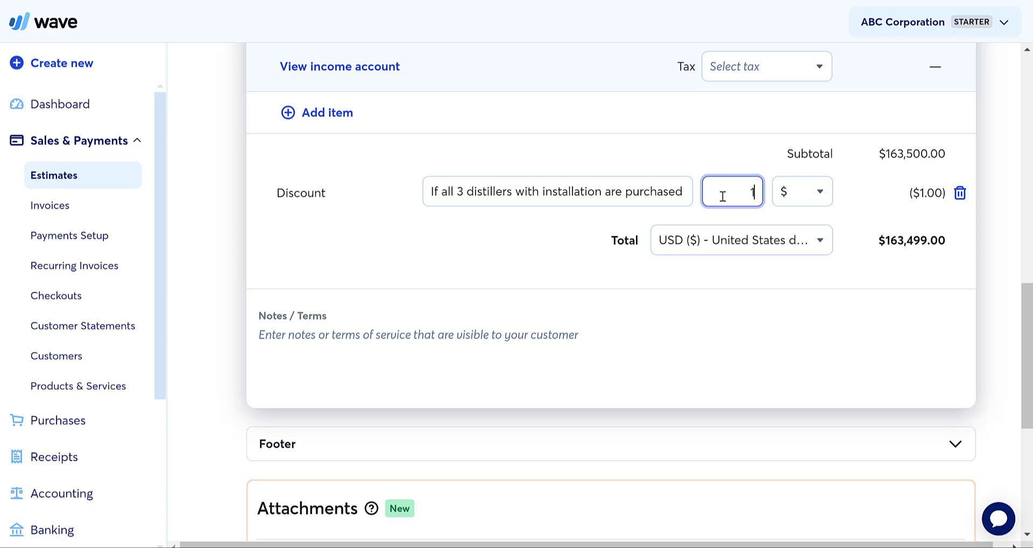
click(805, 194)
click(752, 194)
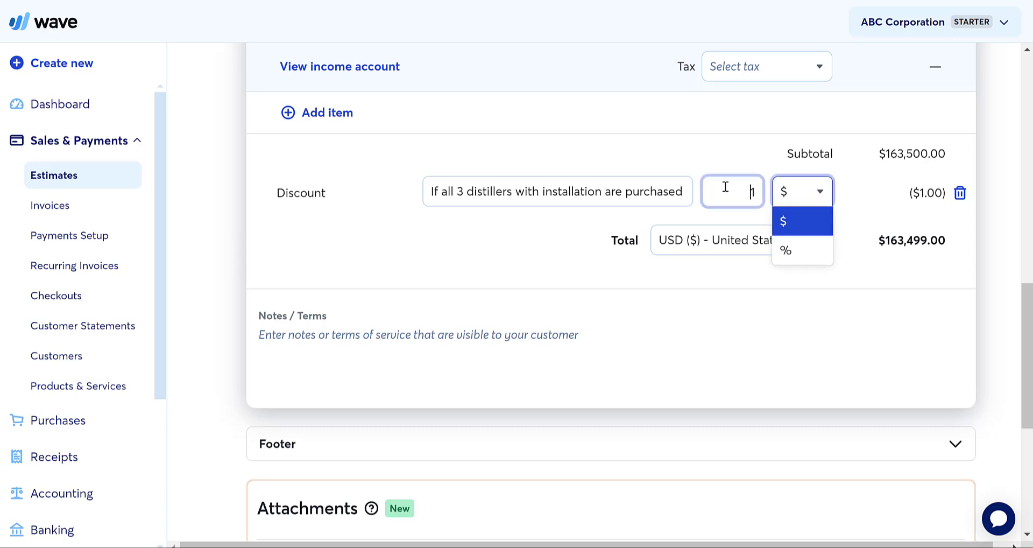
double_click(753, 191)
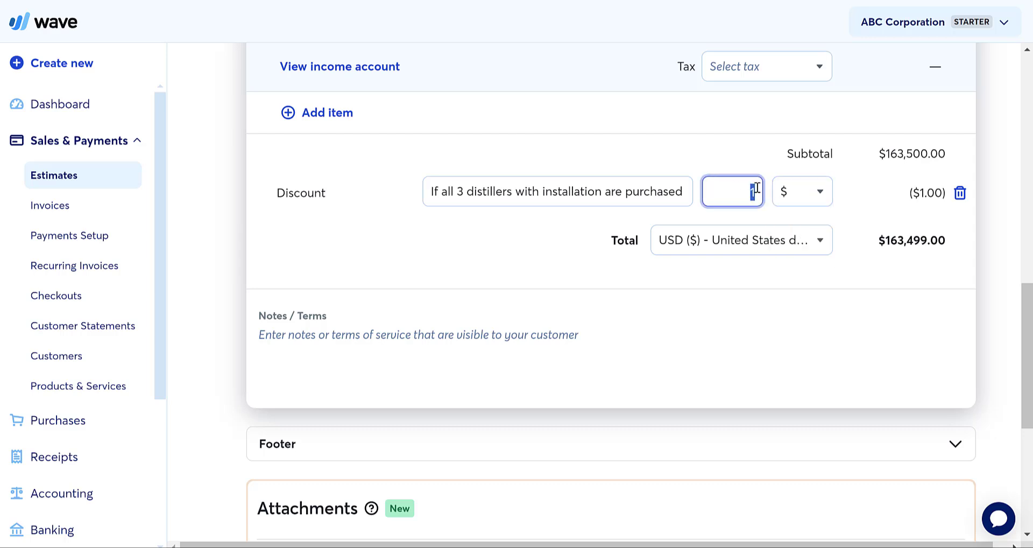
text(10000)
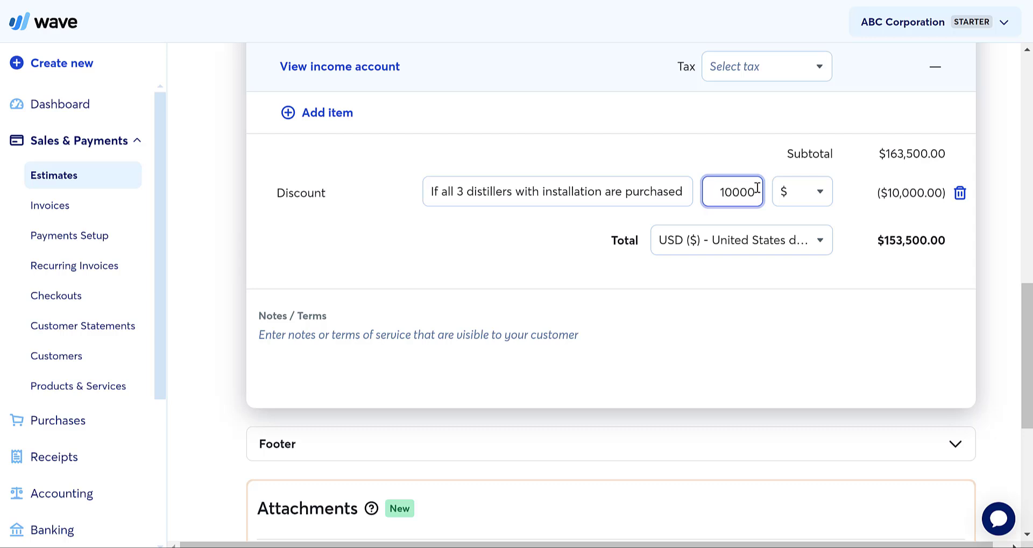
click(800, 193)
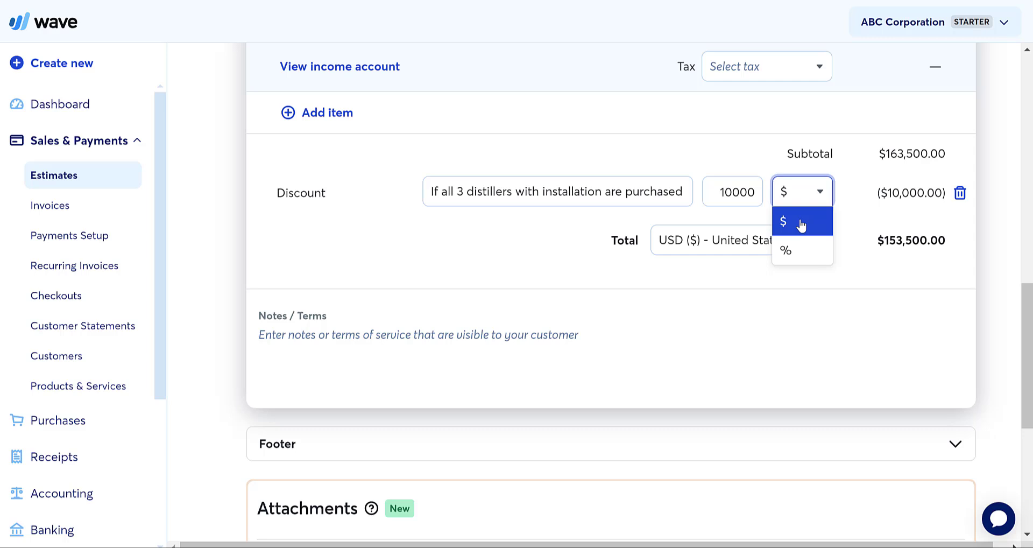
click(801, 224)
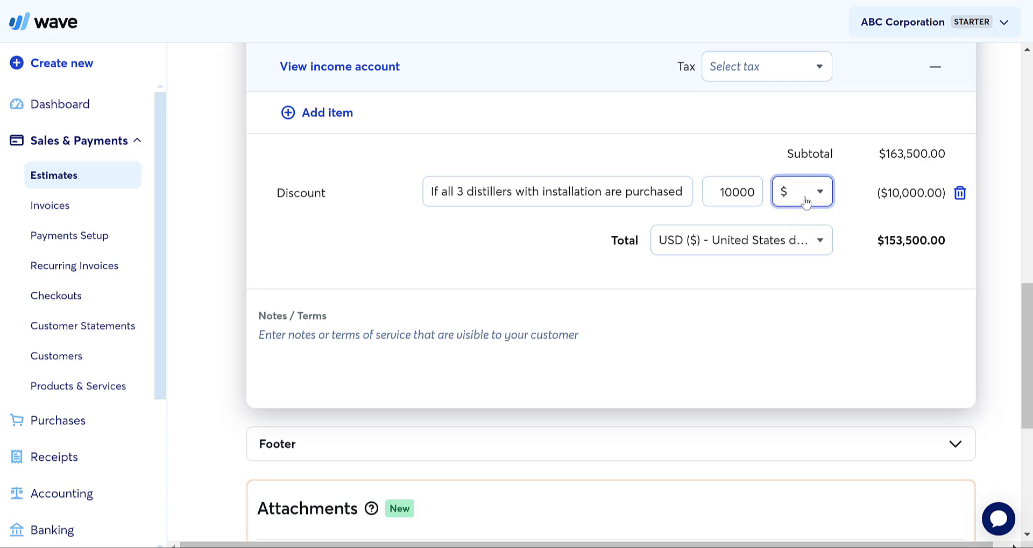
click(805, 202)
click(793, 248)
click(716, 189)
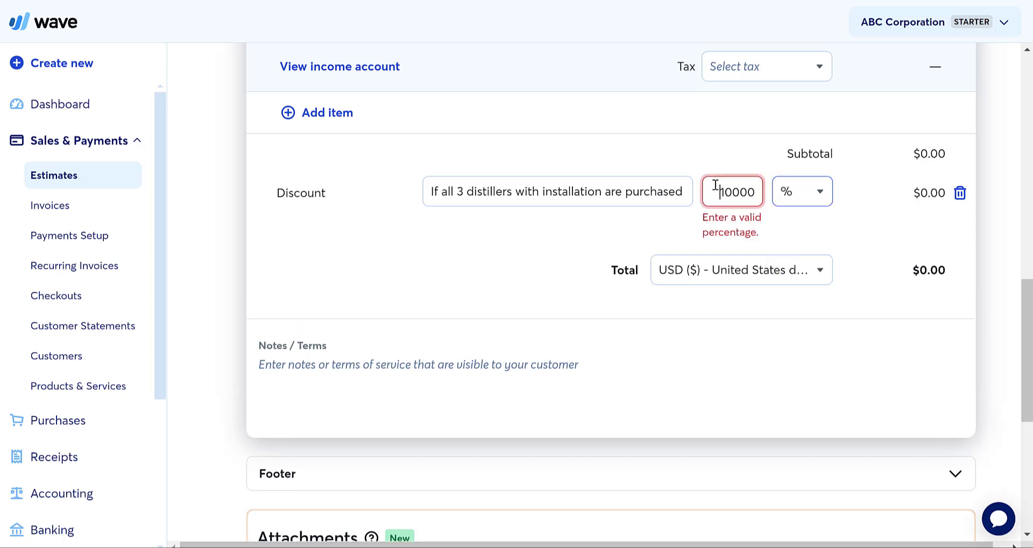
double_click(716, 190)
text(10)
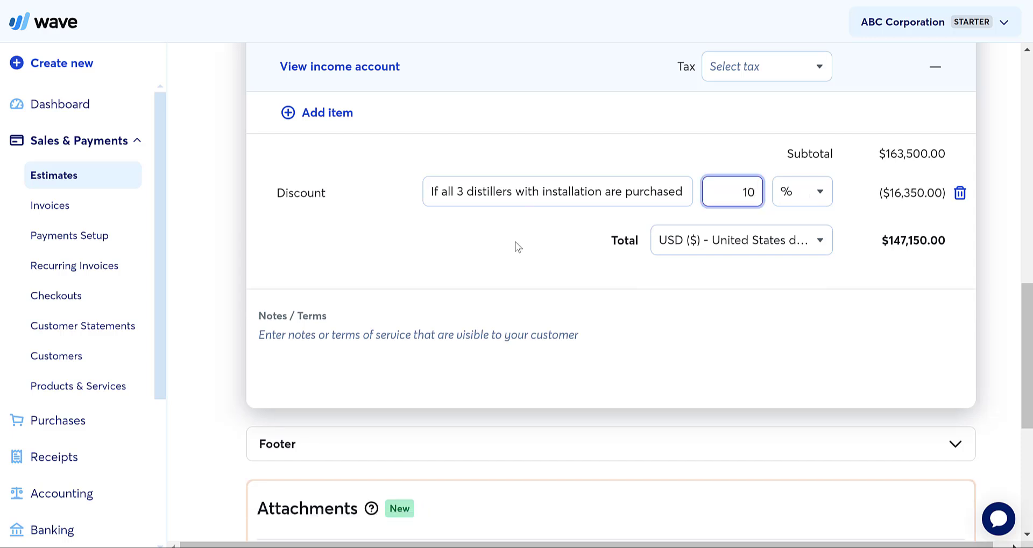
click(517, 248)
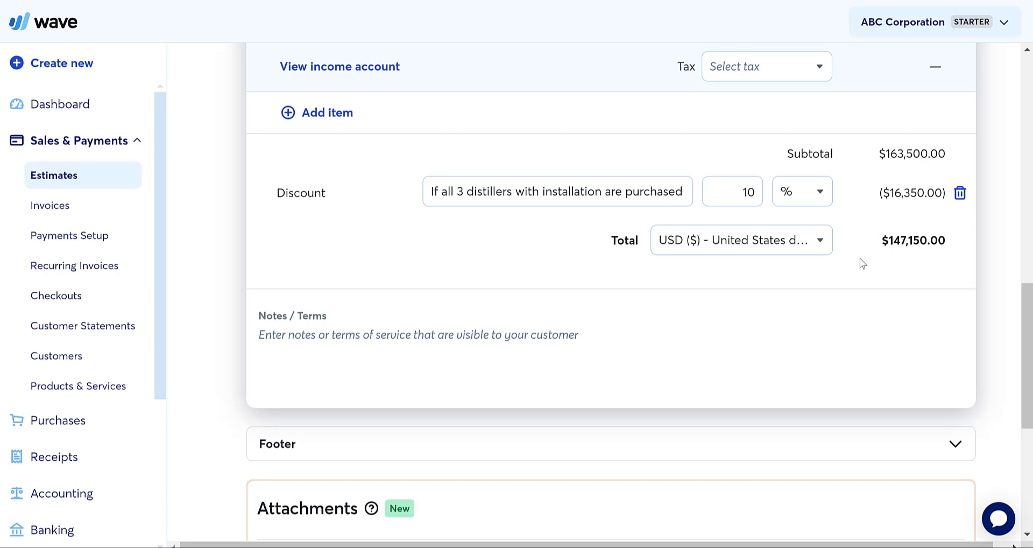
scroll(533, 243, up, 3)
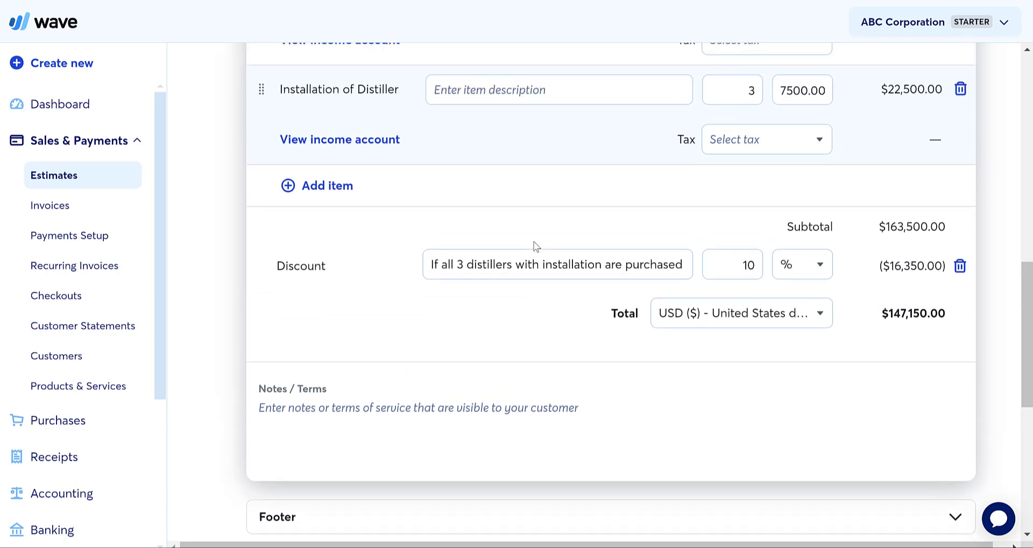
scroll(535, 245, up, 10)
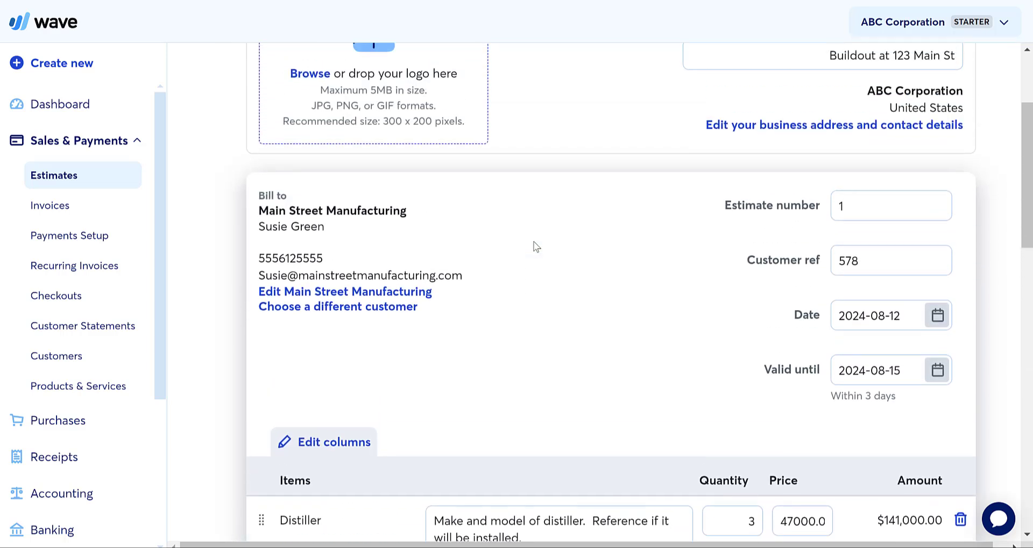
scroll(535, 246, up, 2)
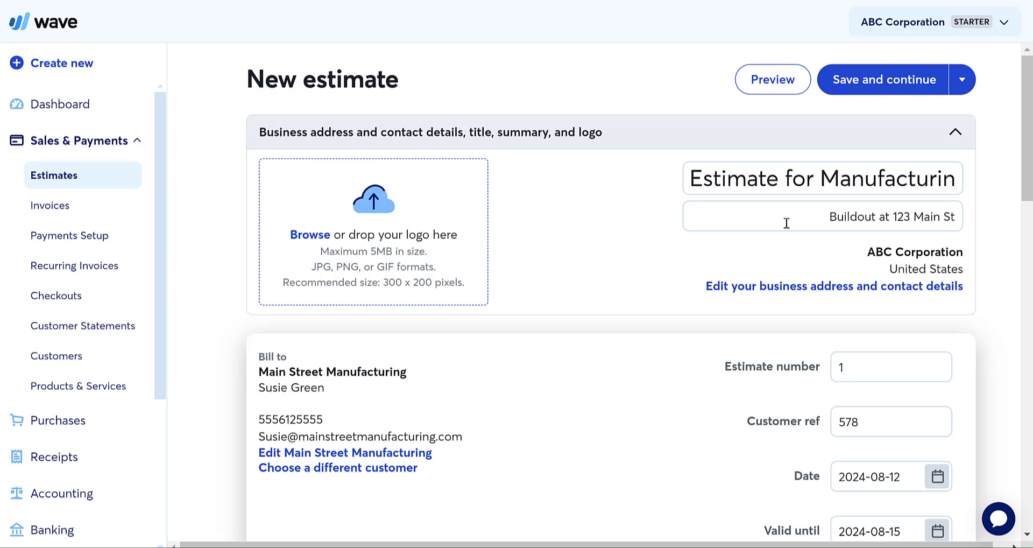
scroll(662, 276, down, 3)
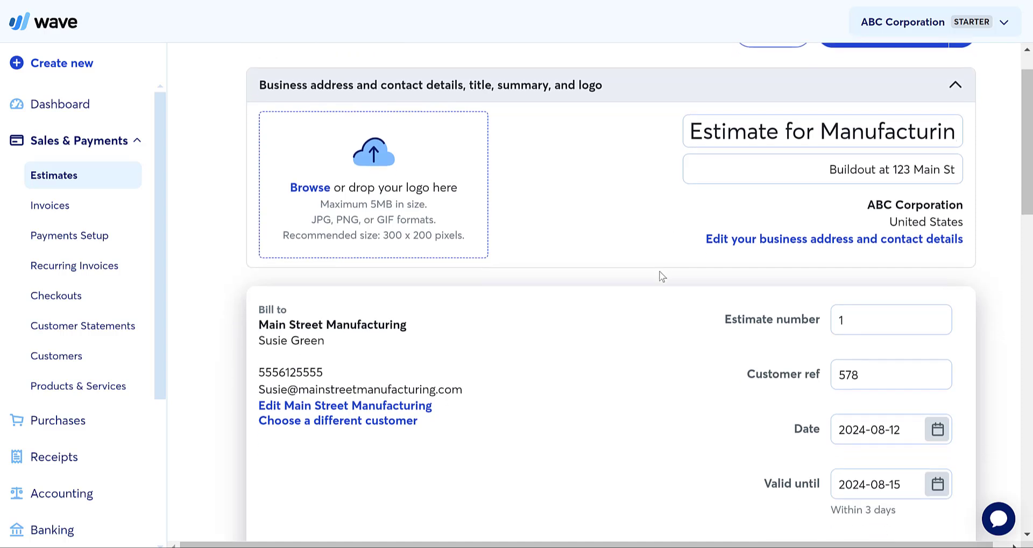
scroll(662, 276, down, 1)
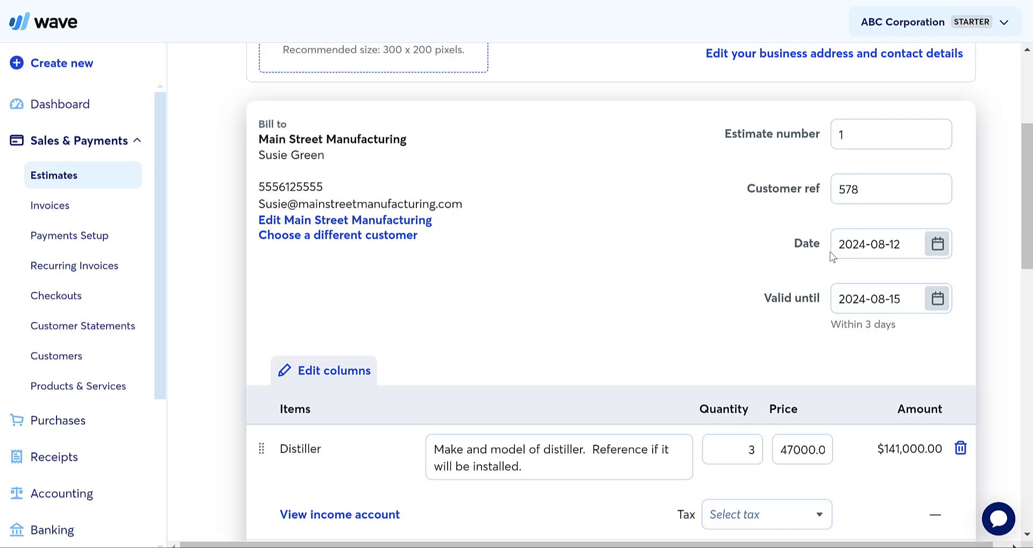
scroll(809, 252, down, 3)
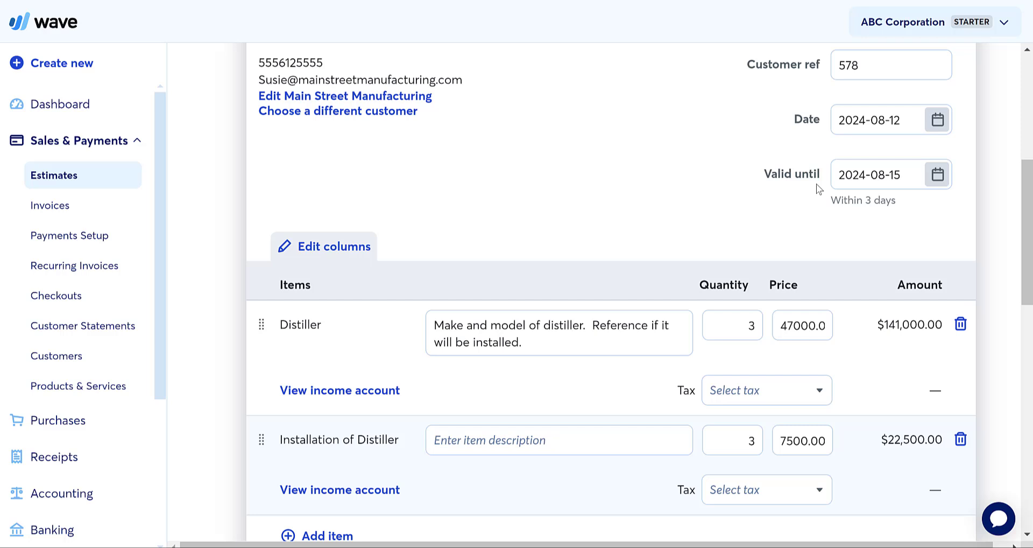
scroll(491, 299, down, 3)
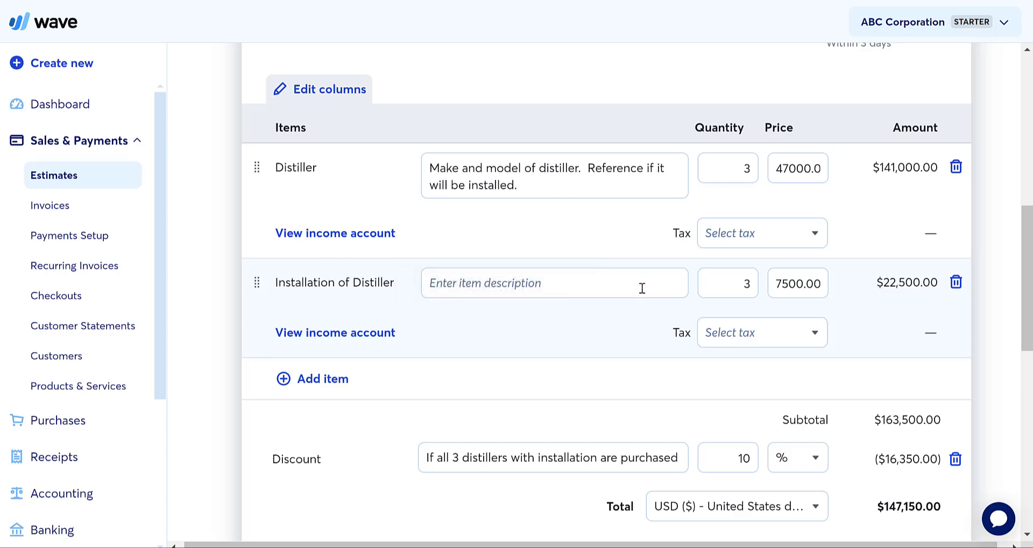
scroll(666, 324, down, 3)
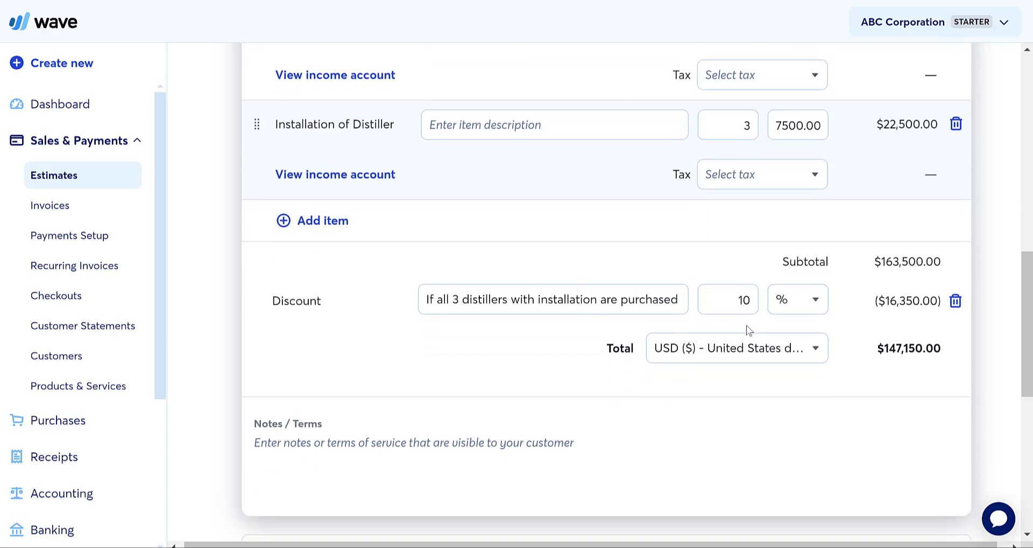
click(800, 312)
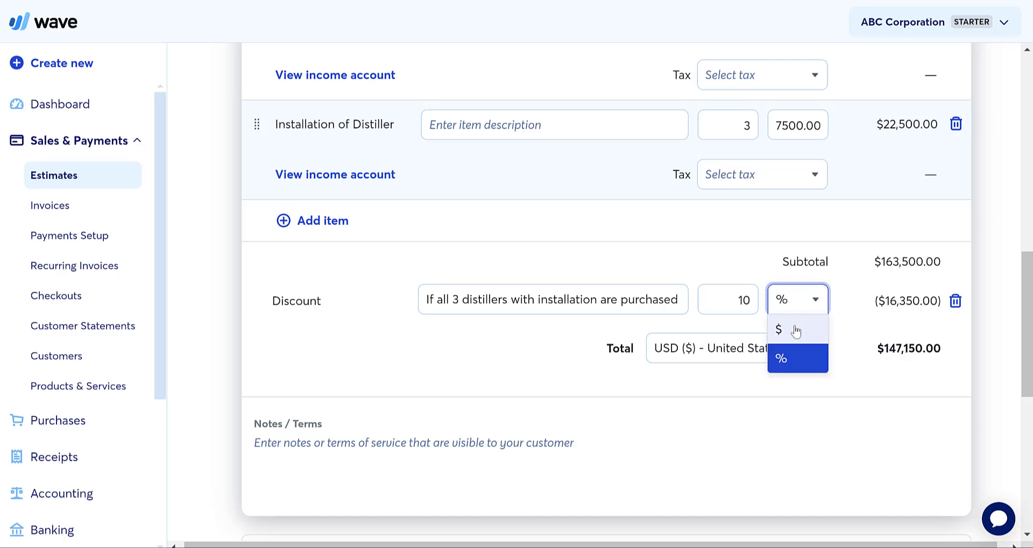
click(780, 359)
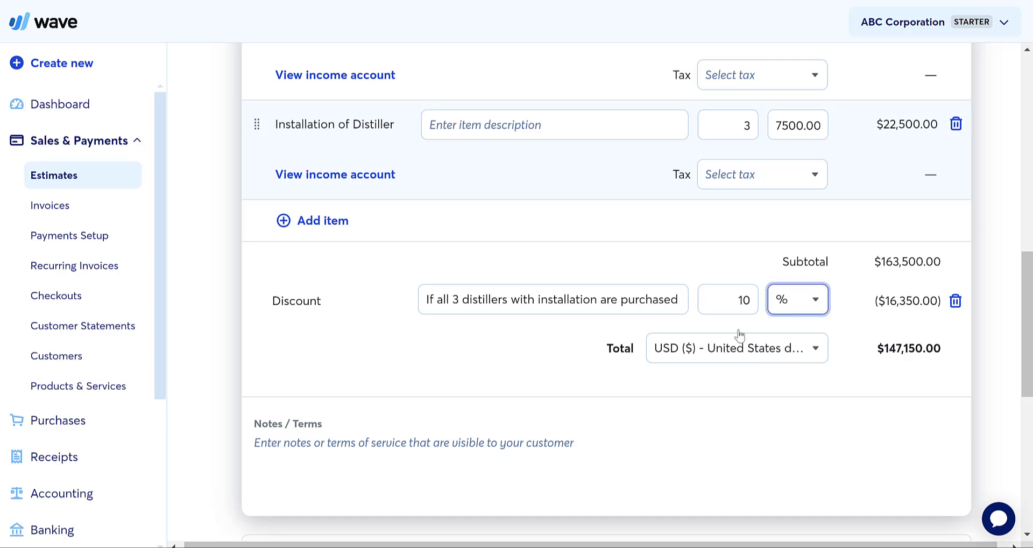
click(705, 270)
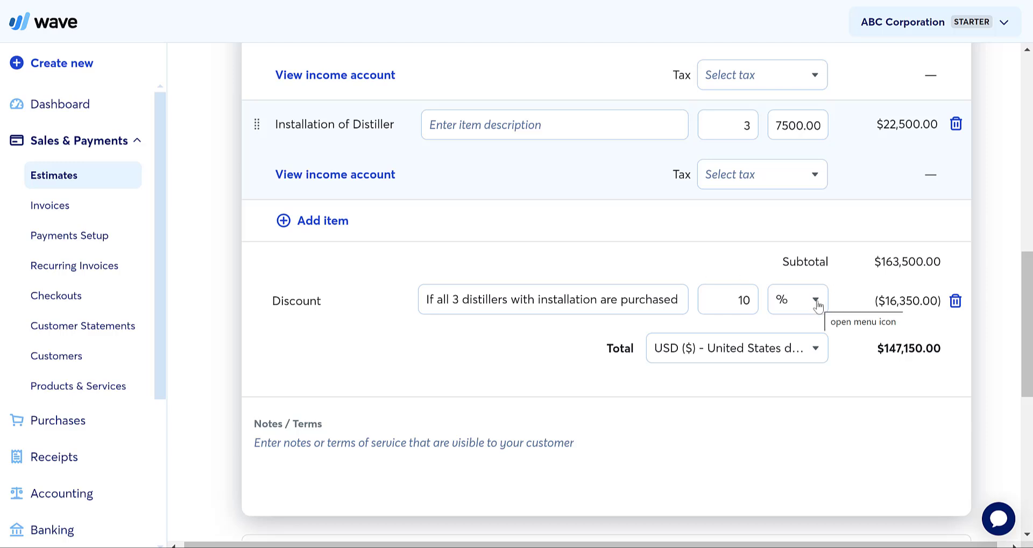
scroll(687, 346, up, 10)
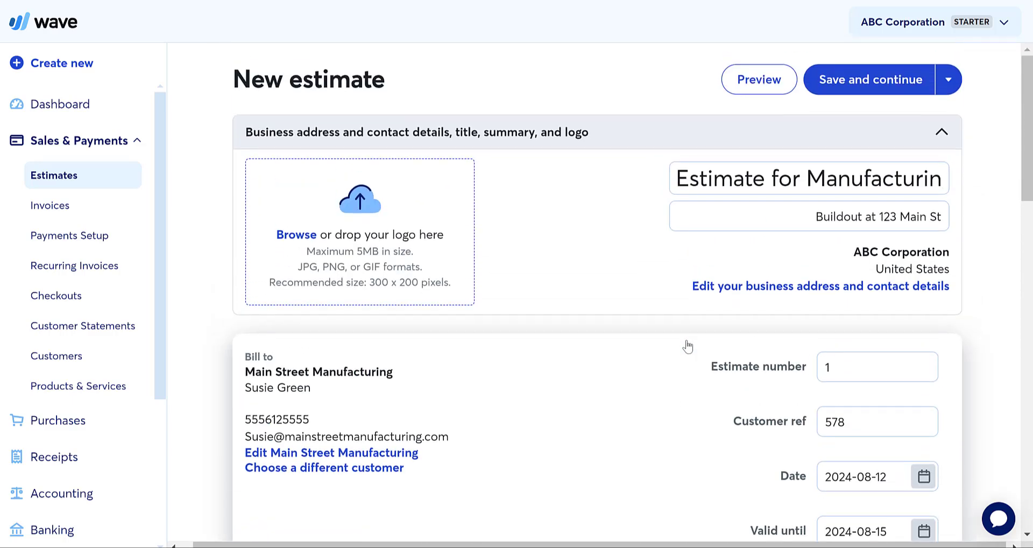
- Save Estimate #1 and approve the draft
click(841, 85)
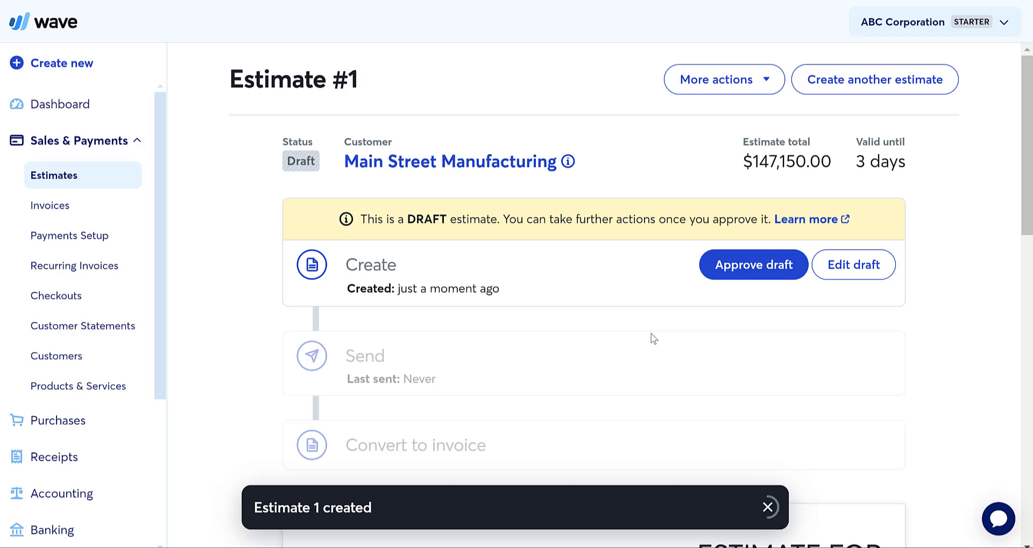
scroll(654, 338, down, 2)
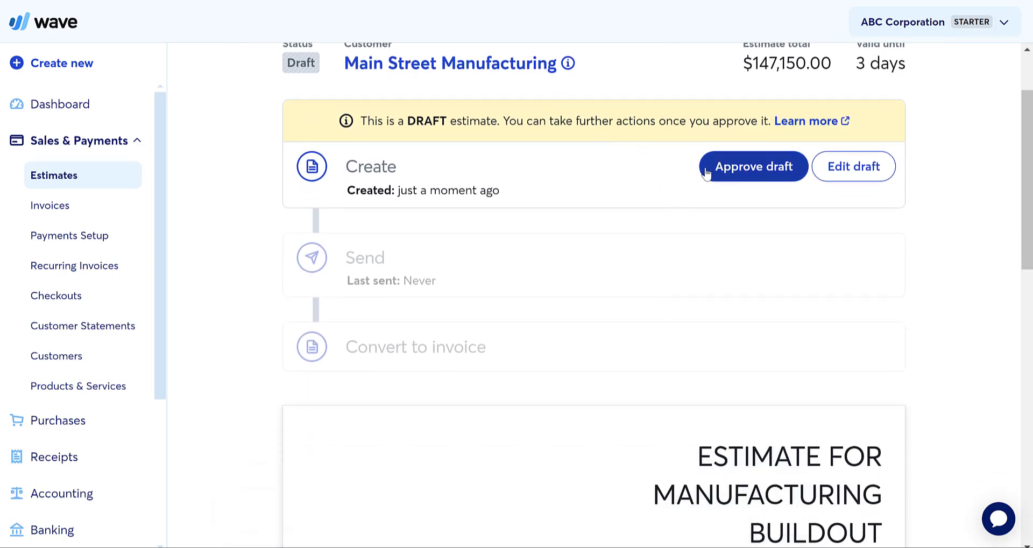
click(749, 170)
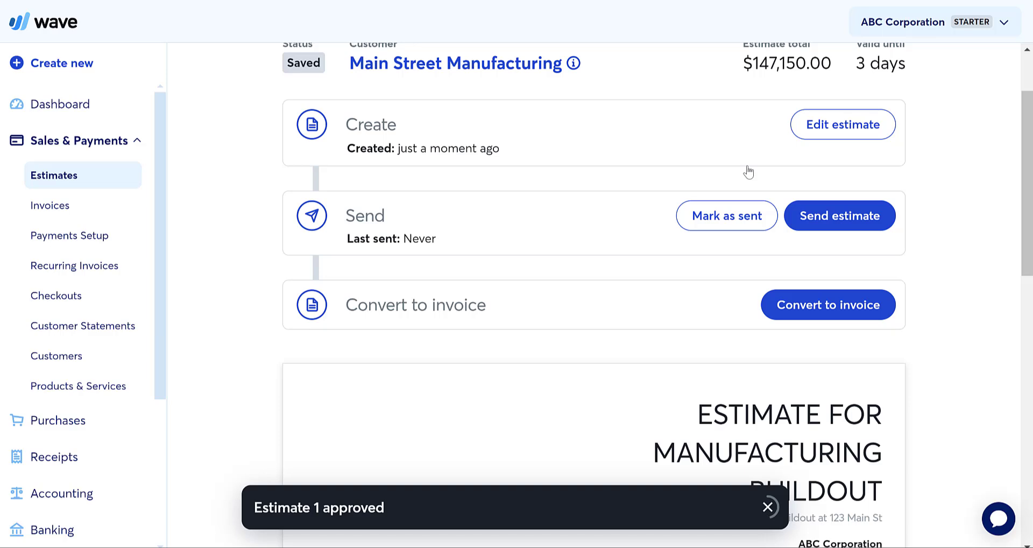
scroll(586, 270, down, 1)
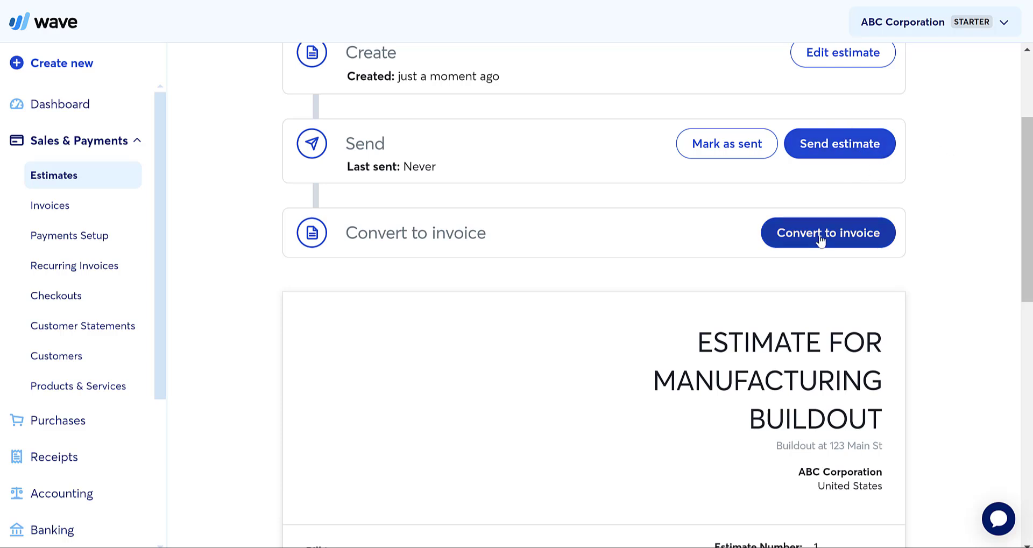
scroll(630, 203, down, 5)
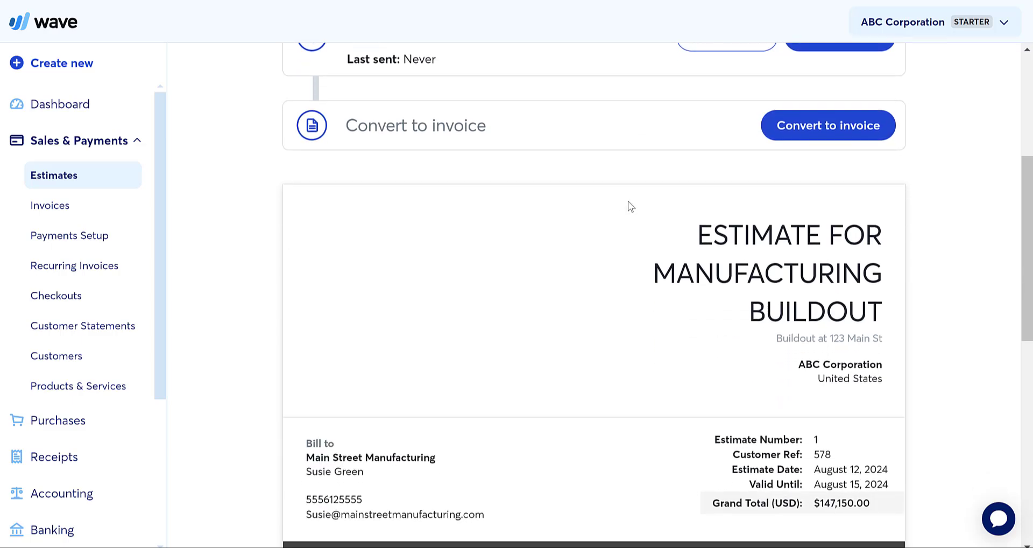
scroll(630, 206, down, 6)
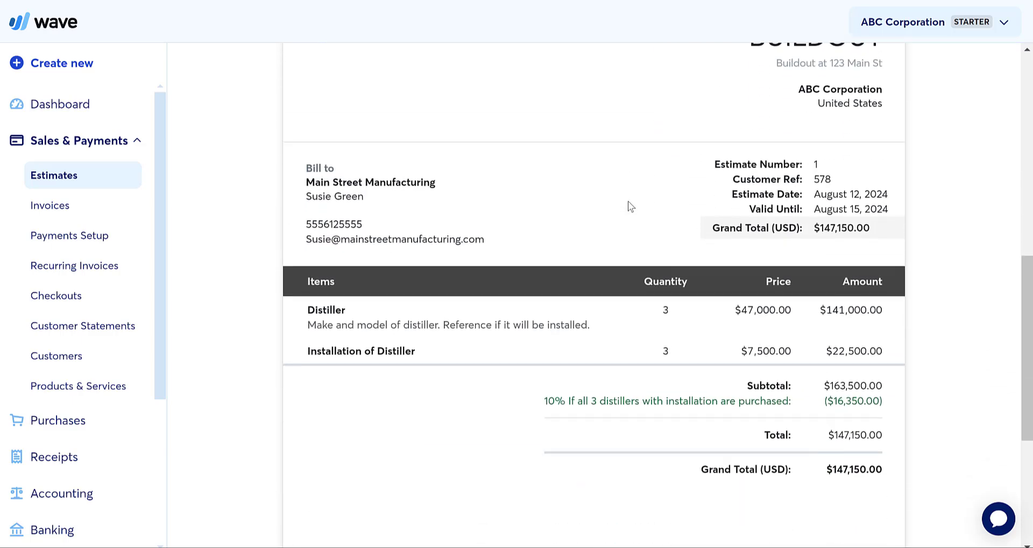
scroll(631, 206, up, 8)
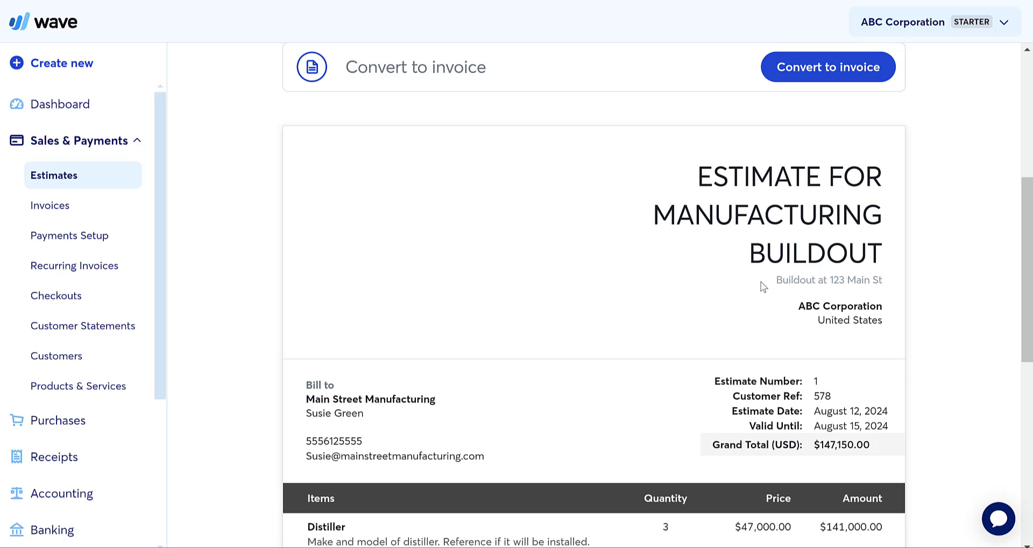
scroll(624, 365, down, 3)
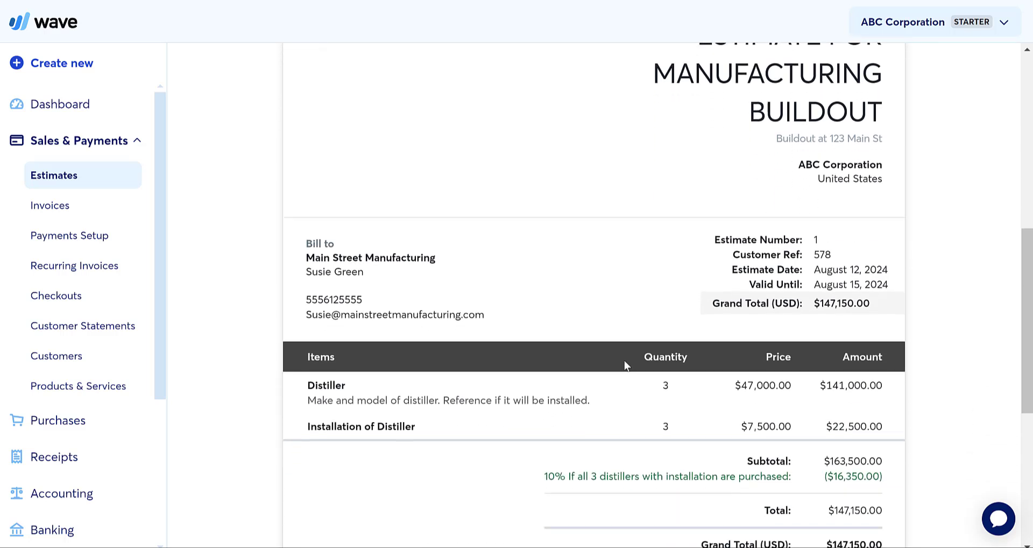
scroll(624, 365, down, 1)
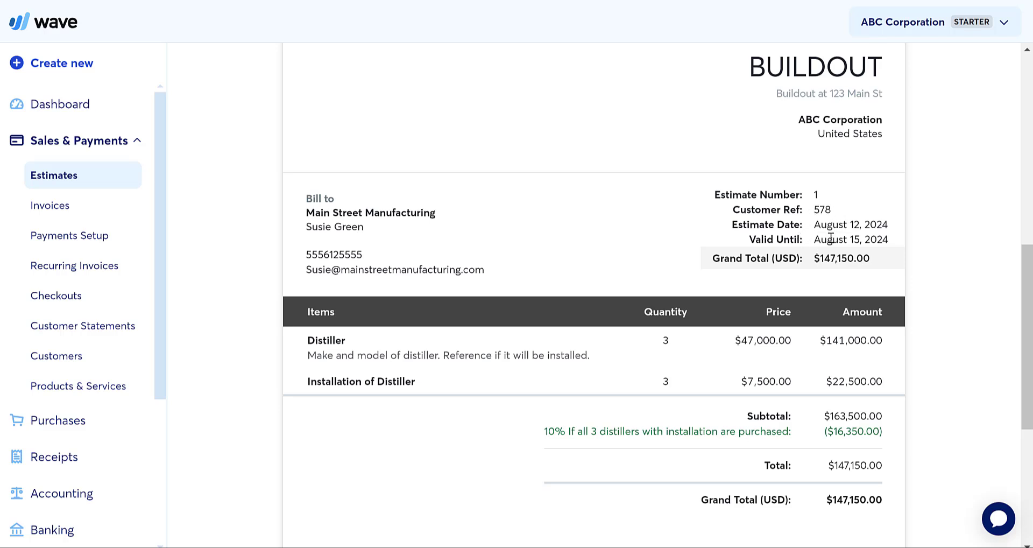
scroll(546, 304, down, 3)
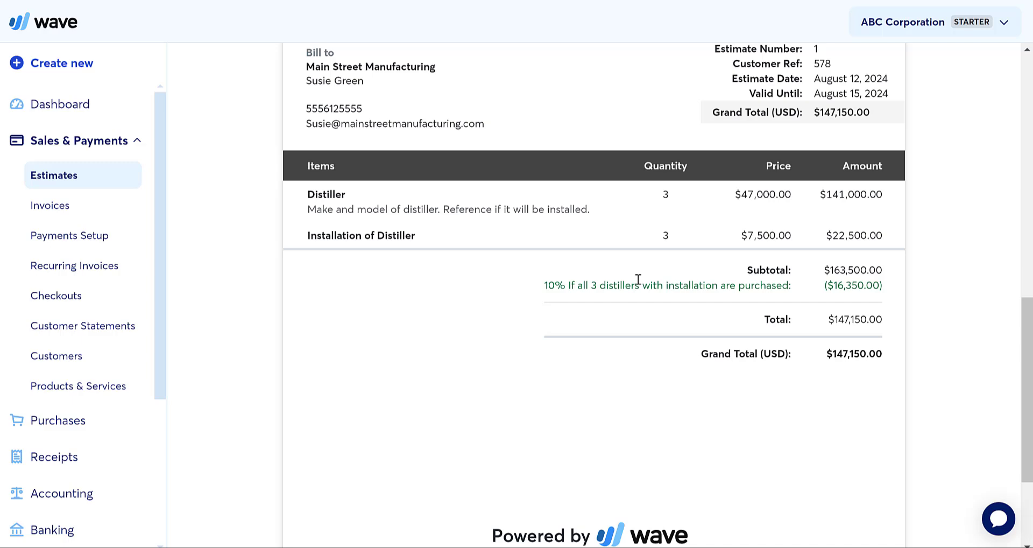
scroll(807, 356, down, 3)
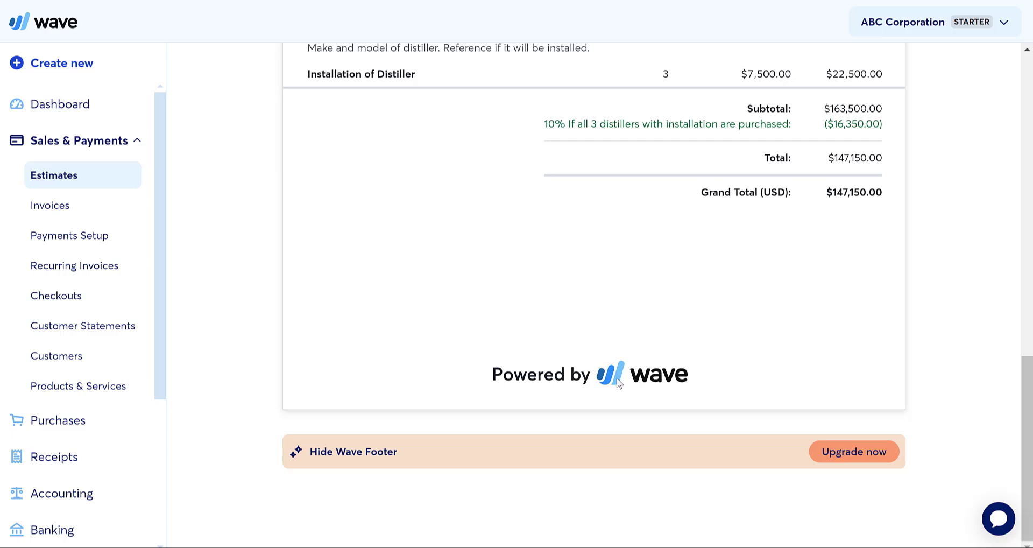
scroll(699, 338, up, 1)
scroll(697, 332, up, 10)
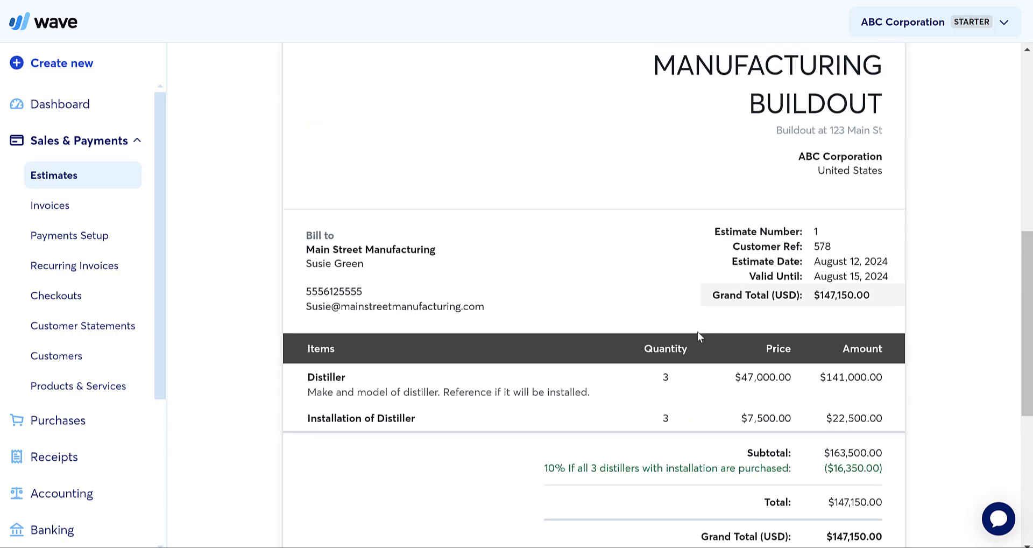